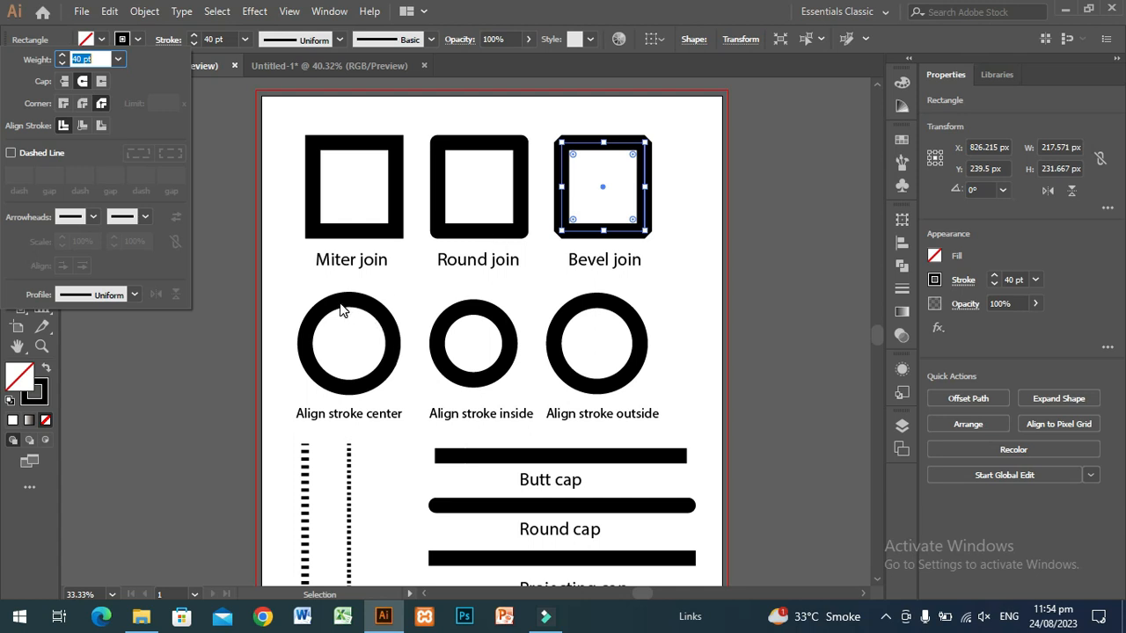
Examine the stroke settings of the three sample circles for center, inside and outside stroke alignment
click(342, 309)
click(335, 306)
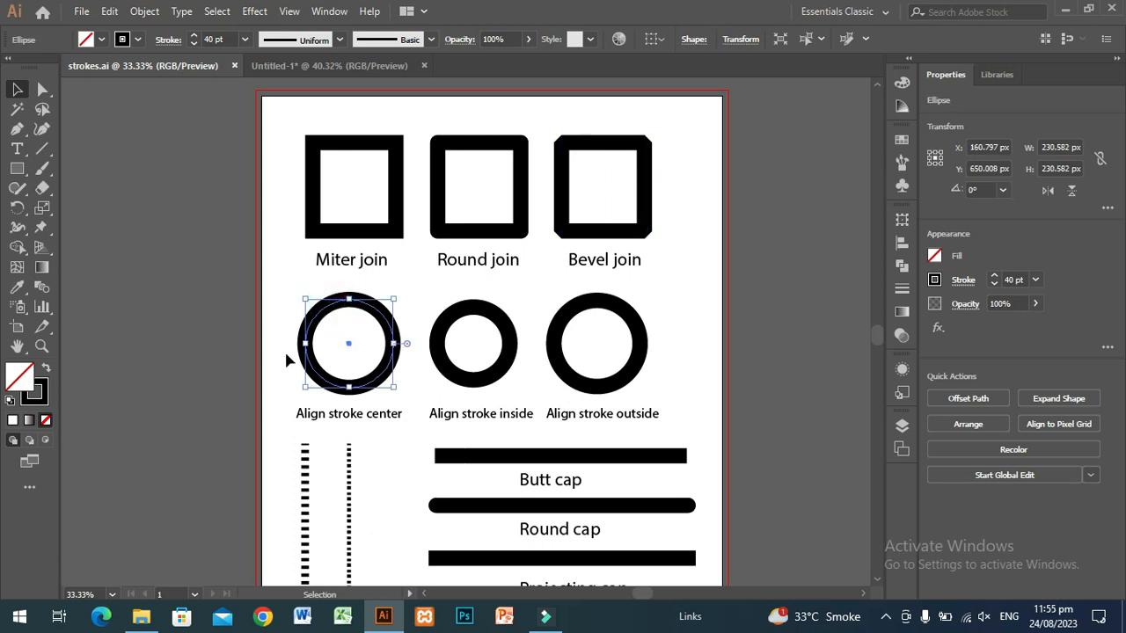
click(168, 41)
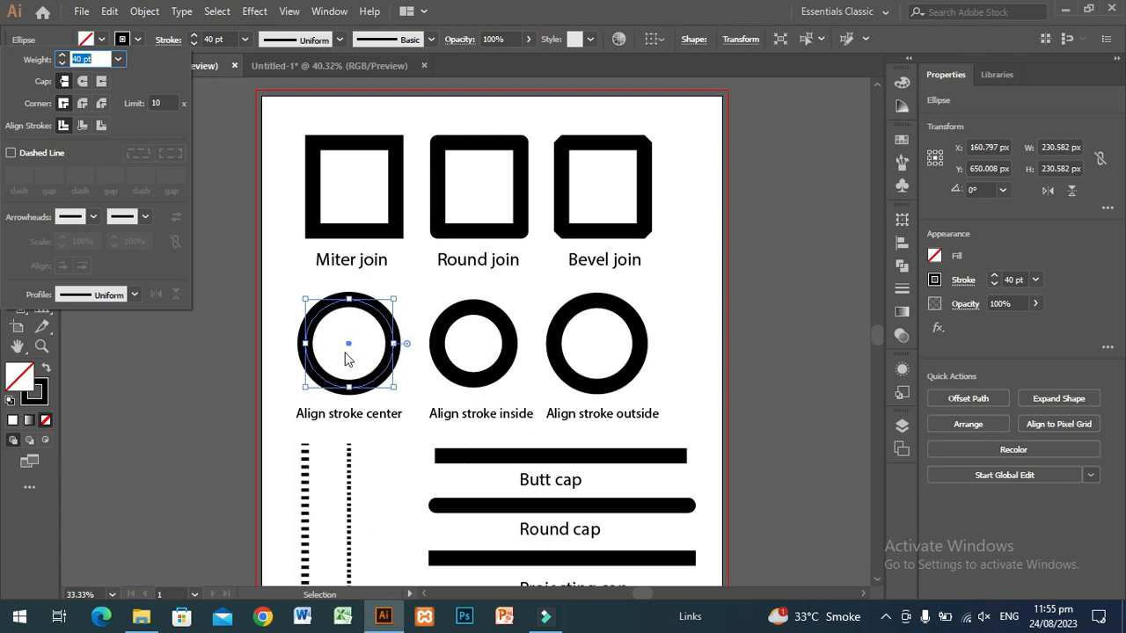
click(454, 317)
click(455, 322)
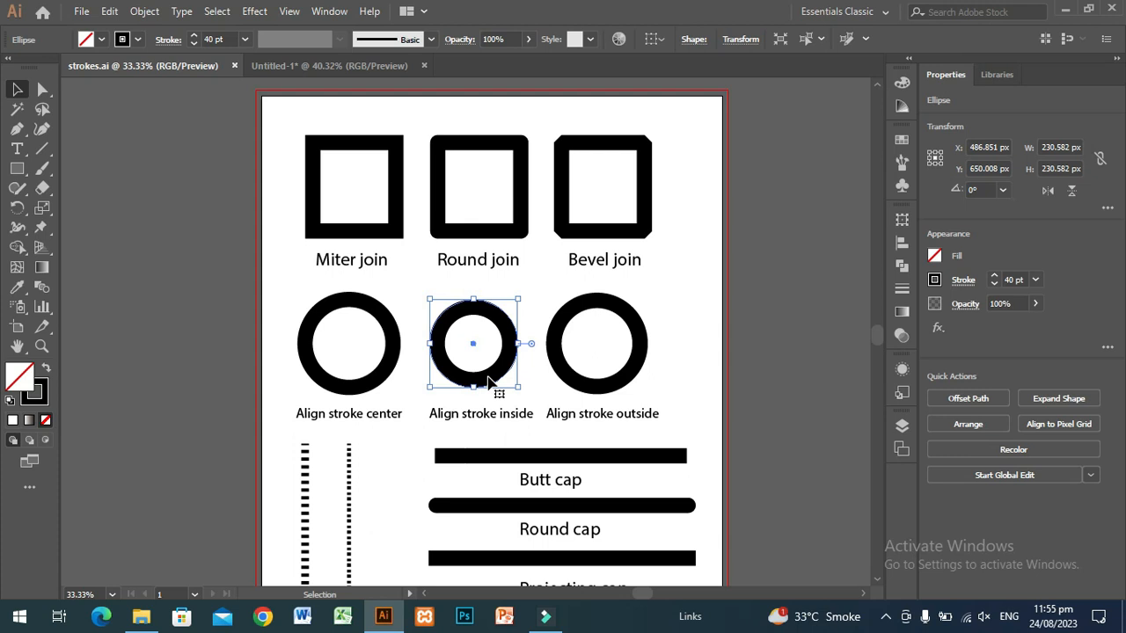
click(577, 383)
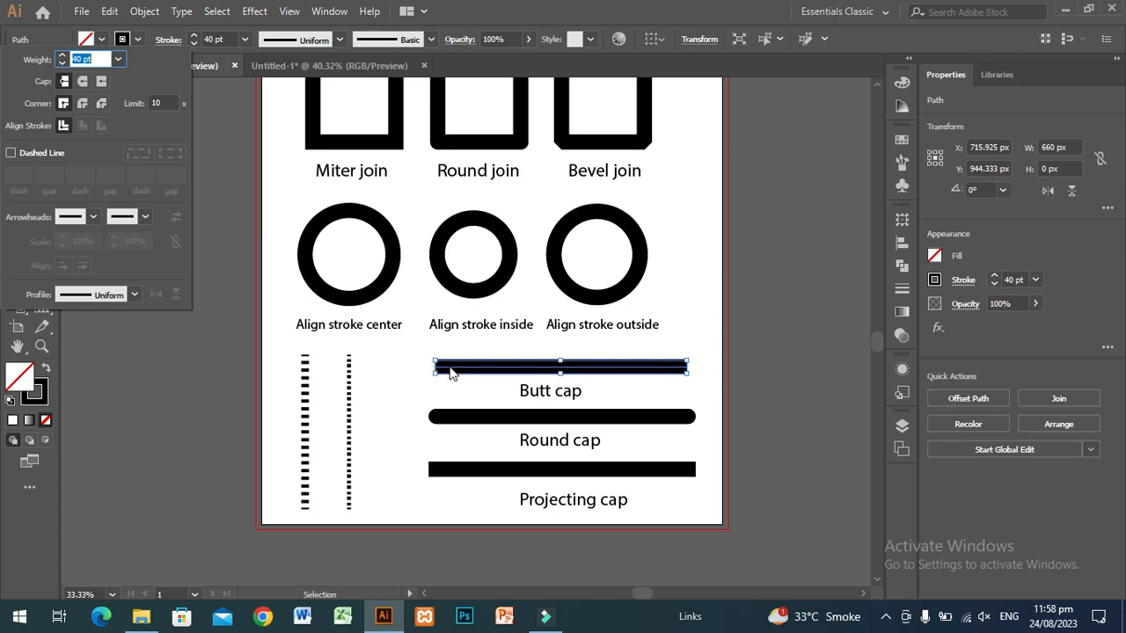
Examine the stroke cap settings of the round cap and projecting cap sample lines
click(503, 425)
click(503, 423)
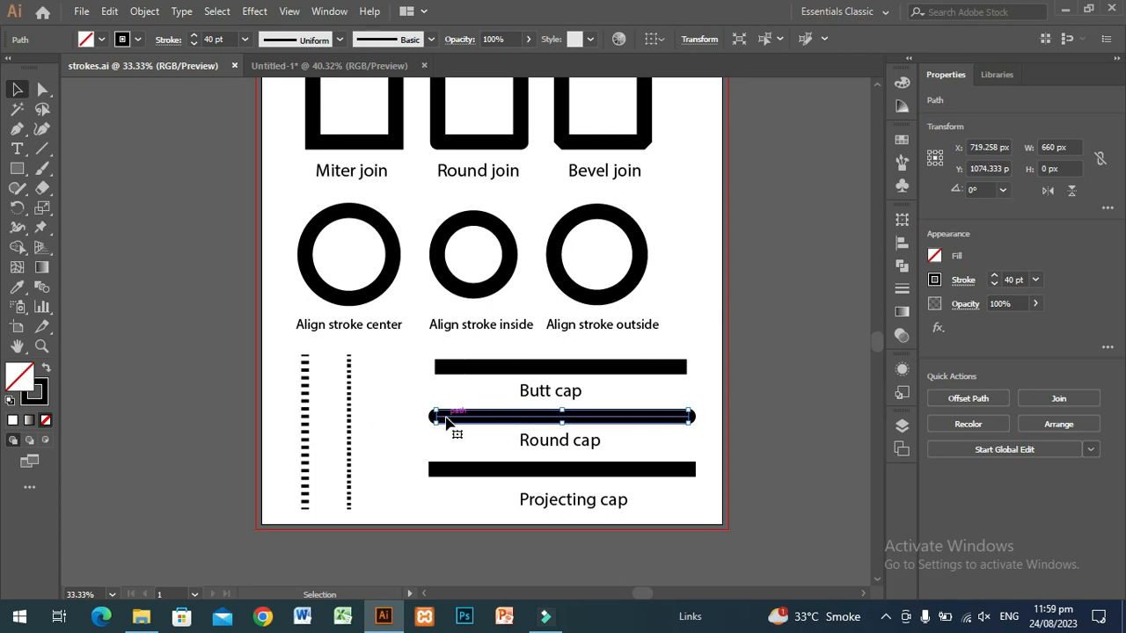
click(167, 39)
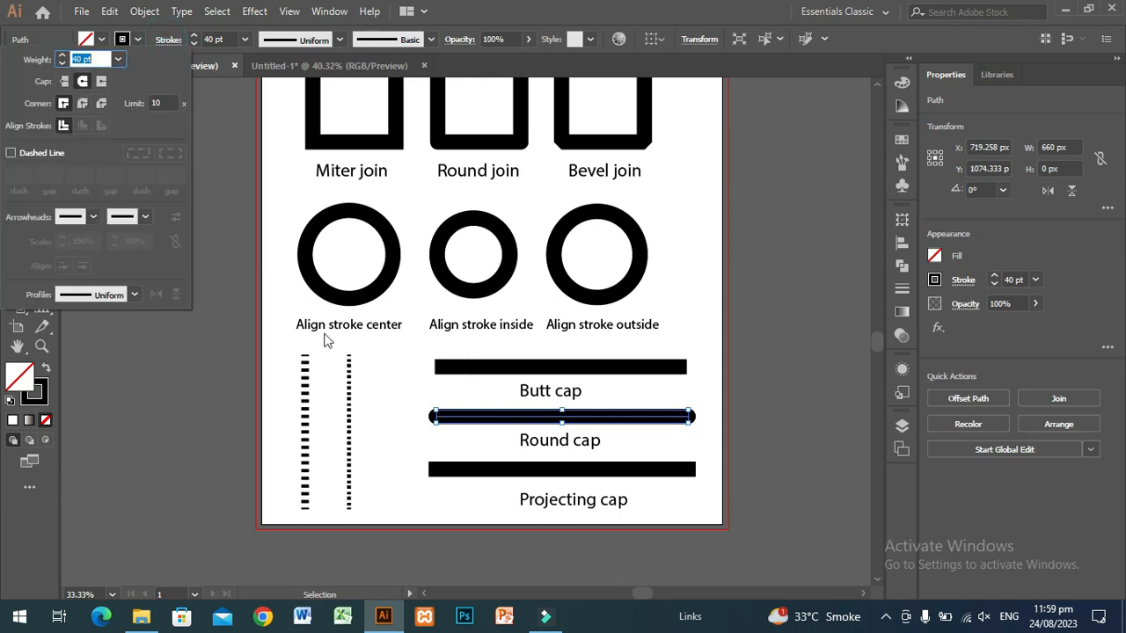
click(510, 470)
click(506, 471)
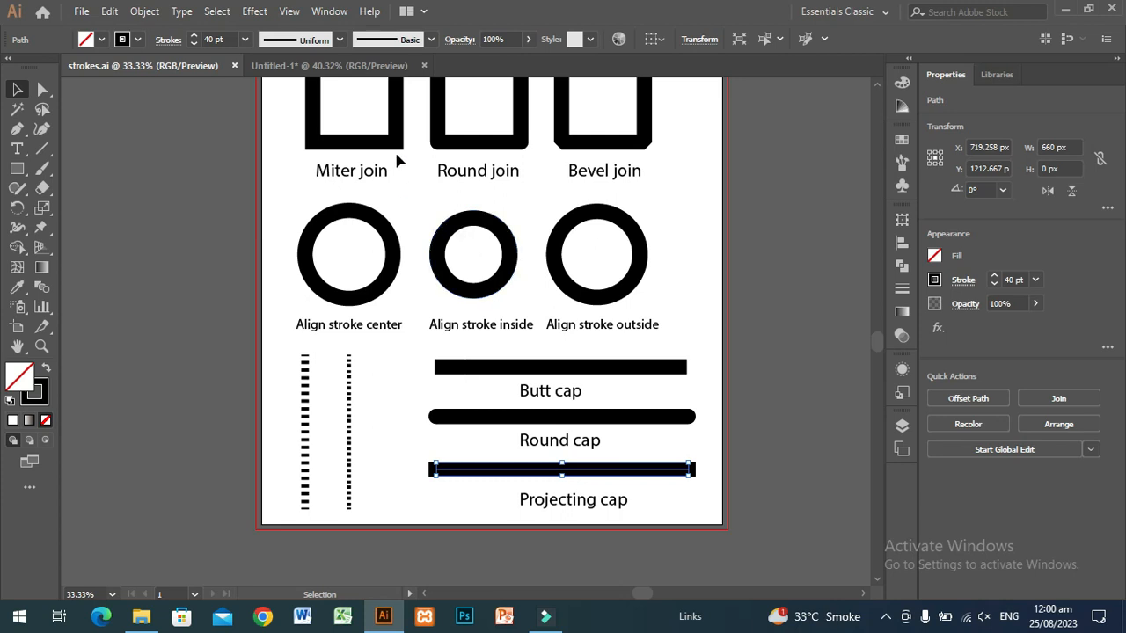
Switch to the Untitled-1 document and draw a square about 416 px wide in the artboard's upper-left area
click(292, 66)
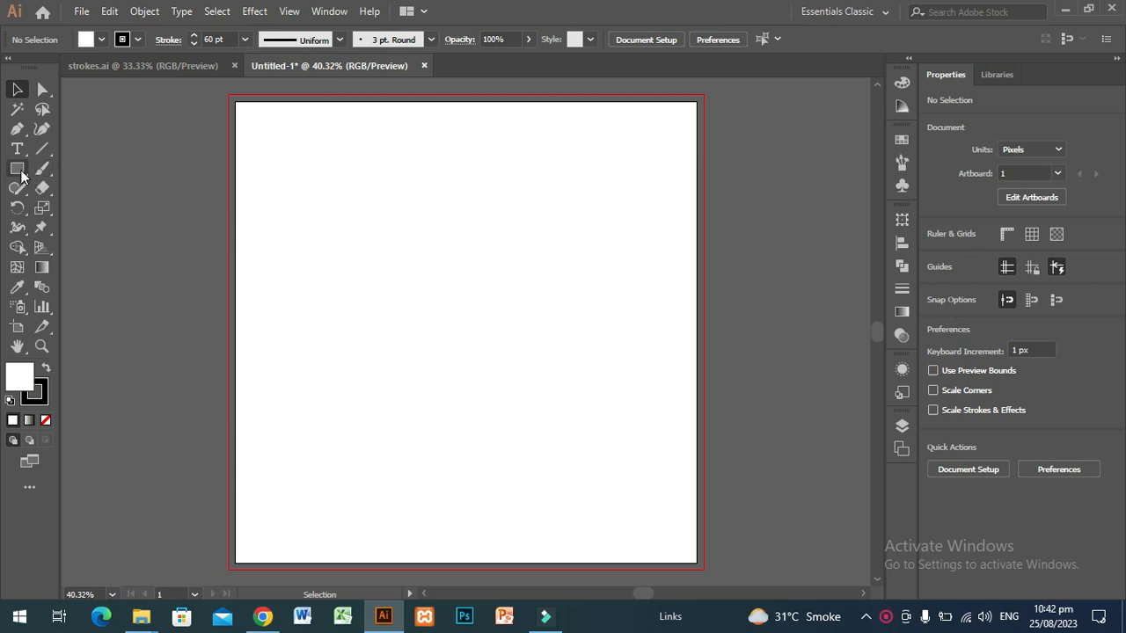
click(19, 169)
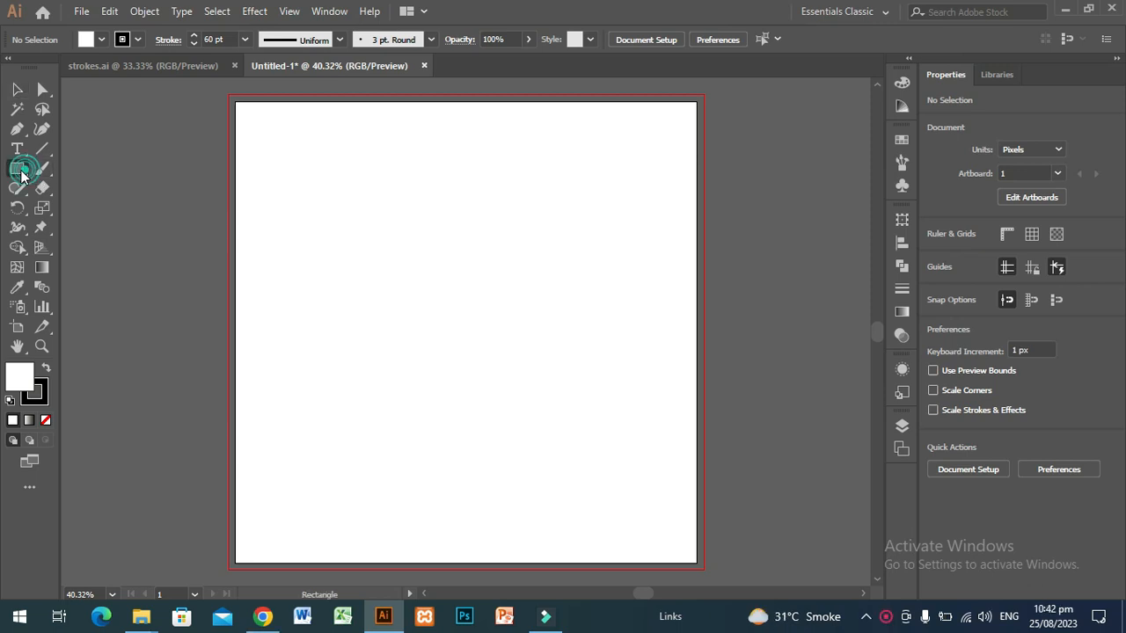
mouse_move(291, 149)
mouse_down()
mouse_move(392, 210)
mouse_move(466, 366)
mouse_move(474, 349)
mouse_move(458, 334)
mouse_move(466, 341)
mouse_up()
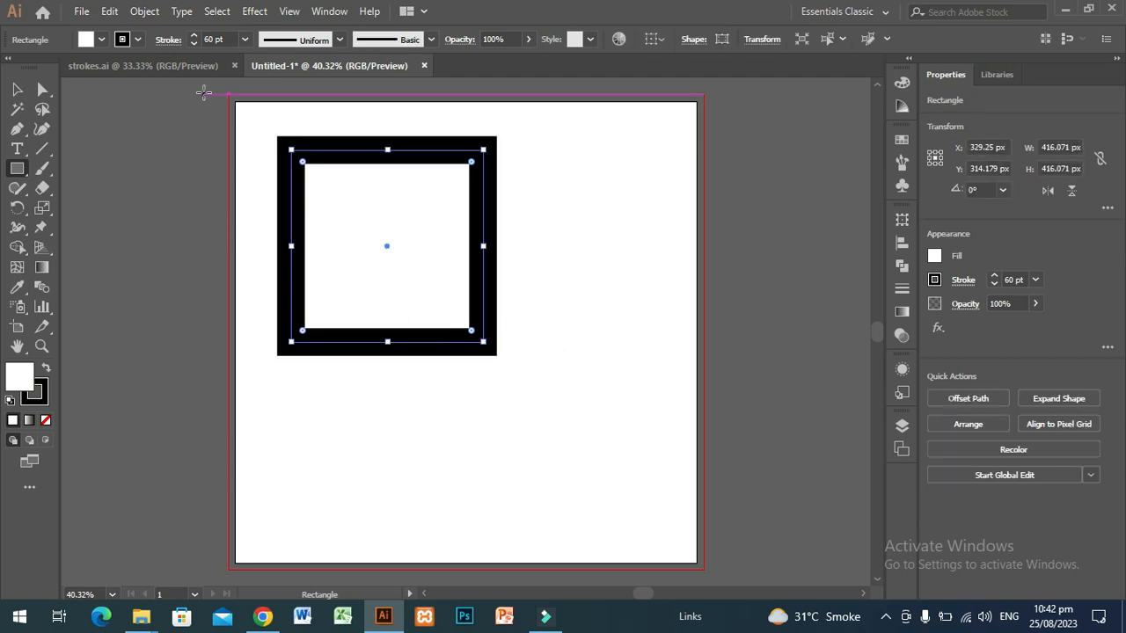
Try the round and bevel corner joins on the square's stroke and return it to the miter join
click(169, 41)
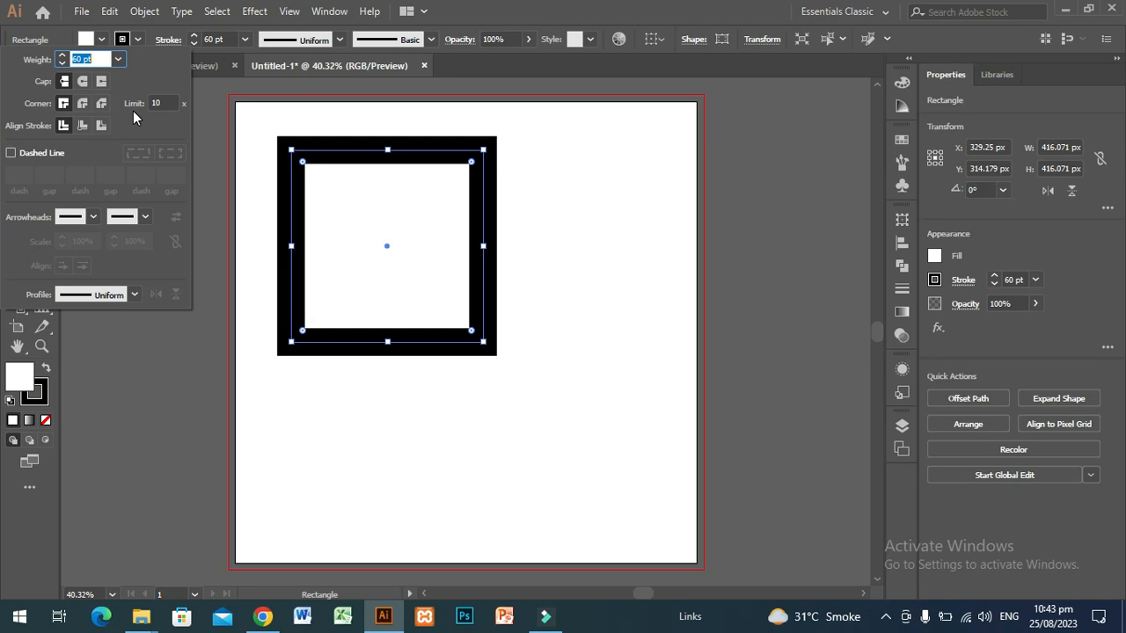
click(81, 109)
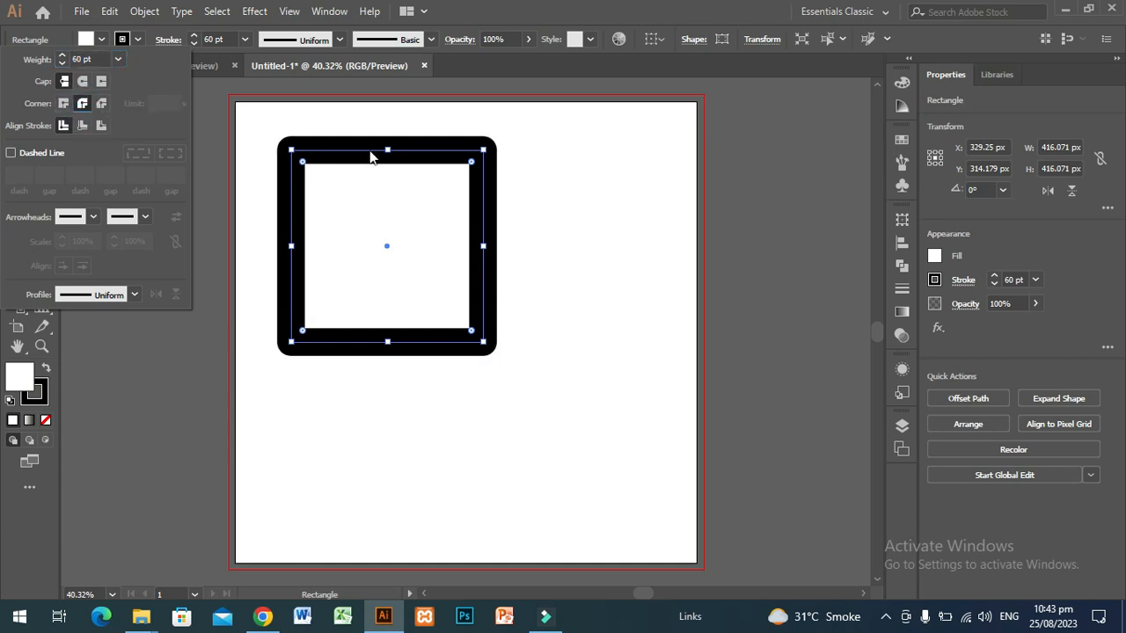
click(101, 105)
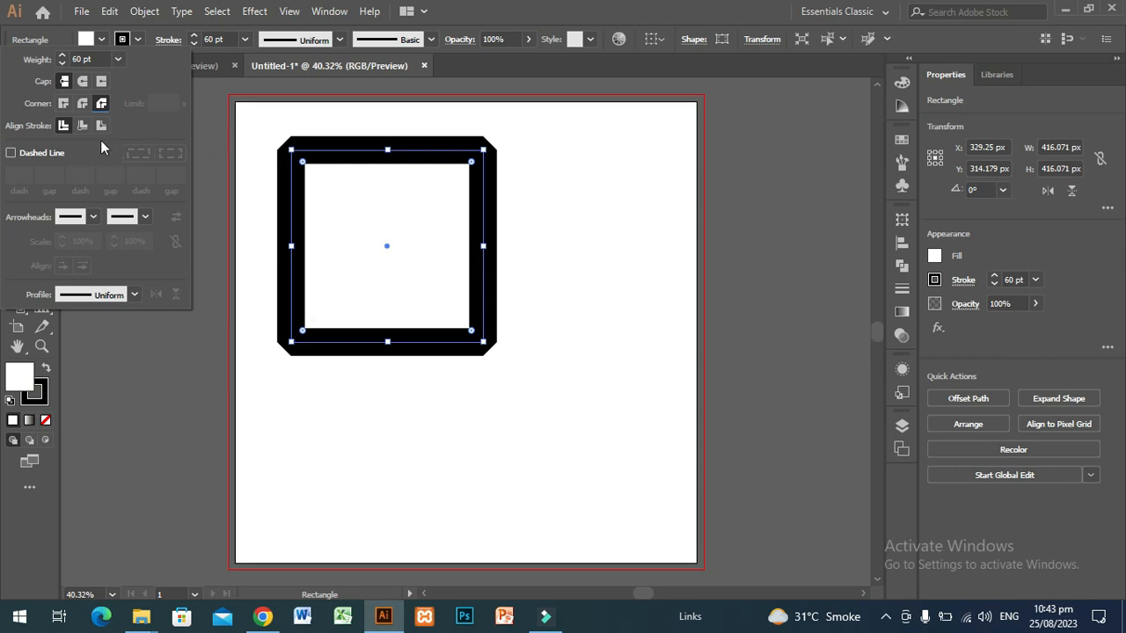
click(63, 104)
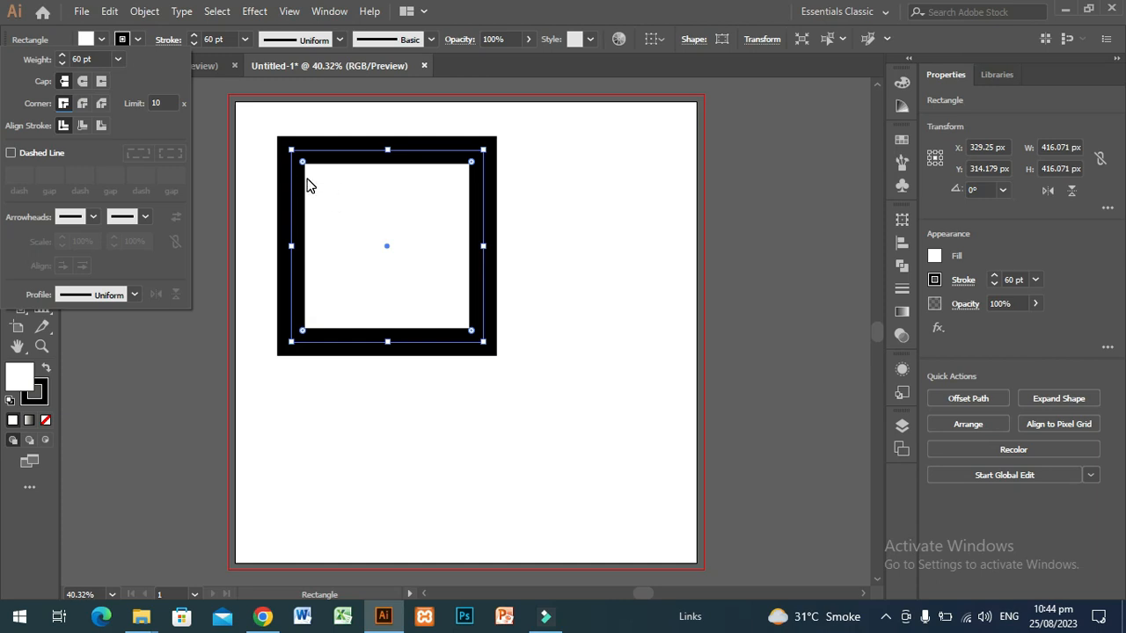
Set the square's stroke weight to 80 pt and align the stroke to the inside
click(243, 40)
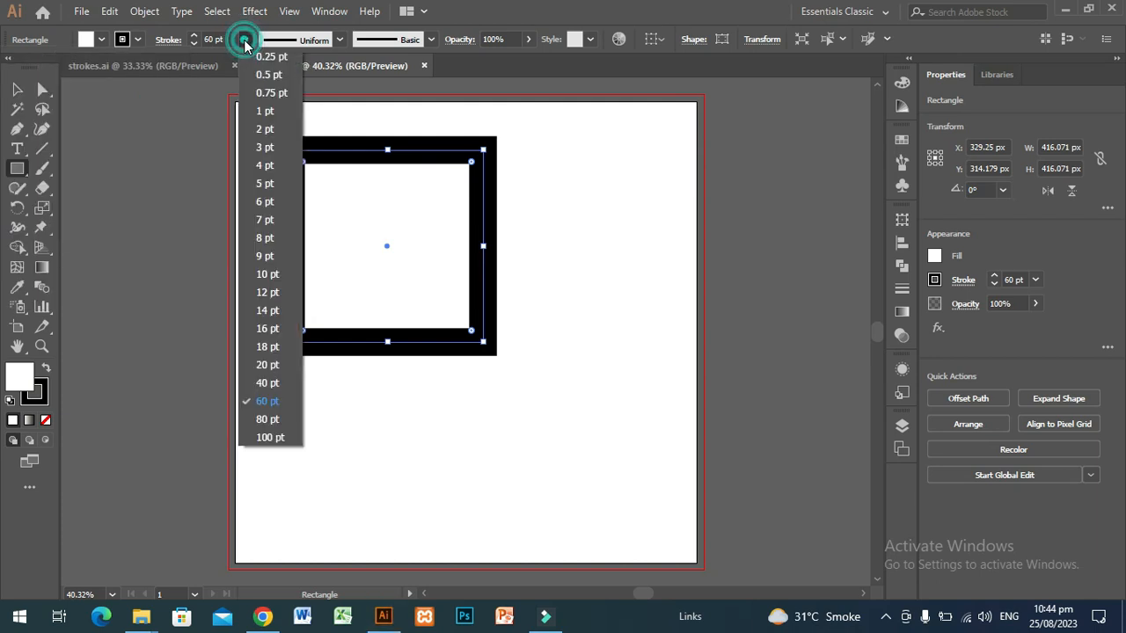
click(268, 419)
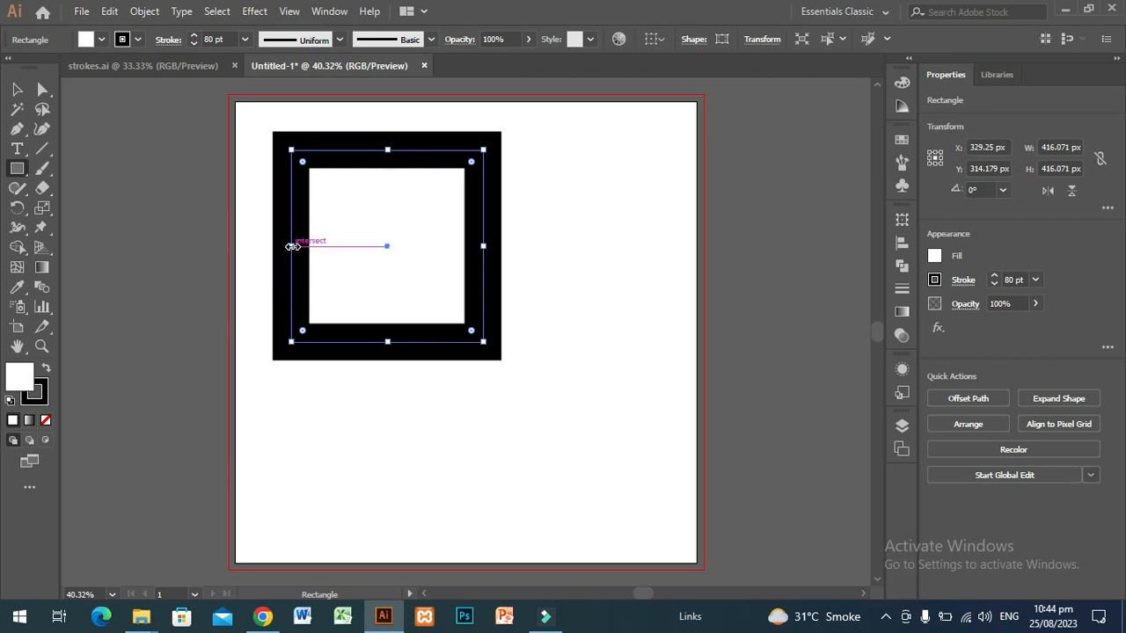
click(170, 41)
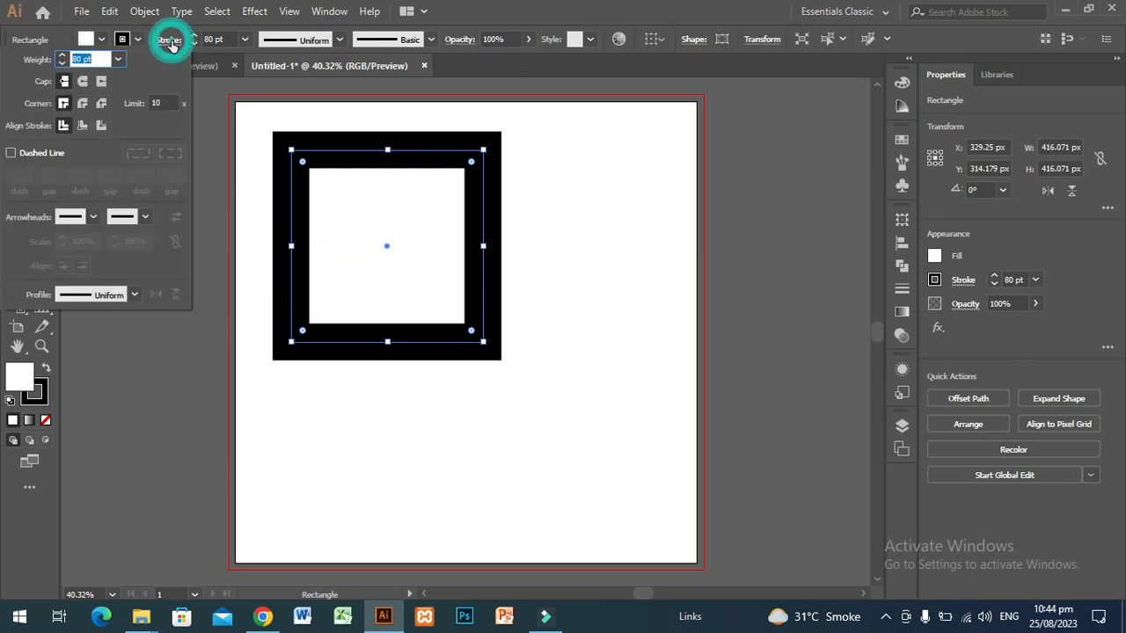
click(80, 127)
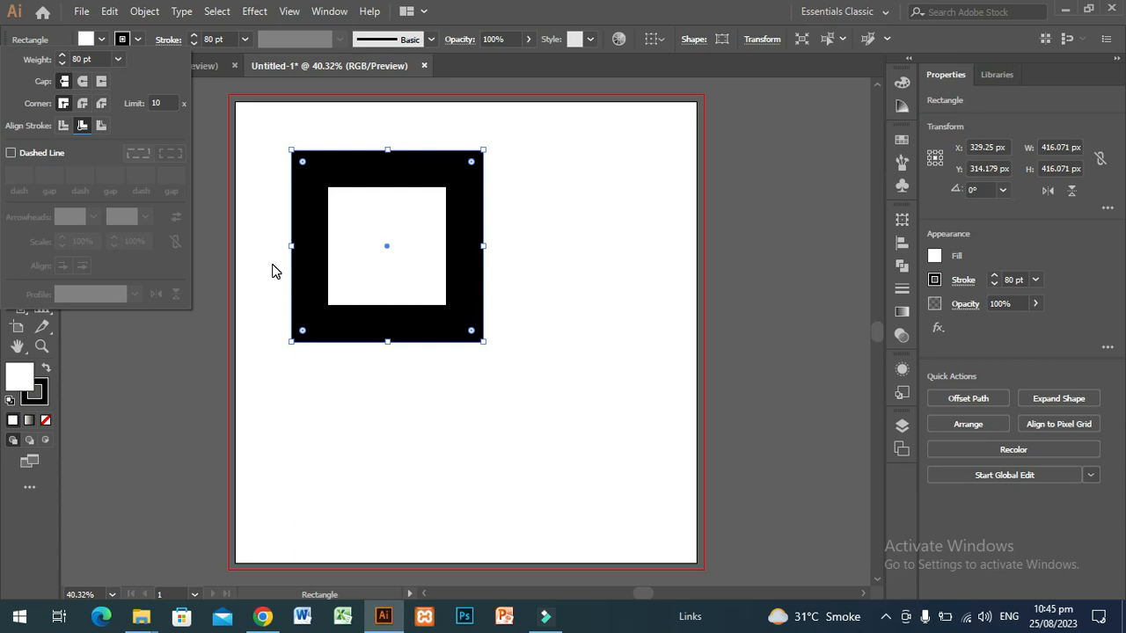
Set the square's stroke weight to 100 pt and align the stroke to the outside
click(245, 39)
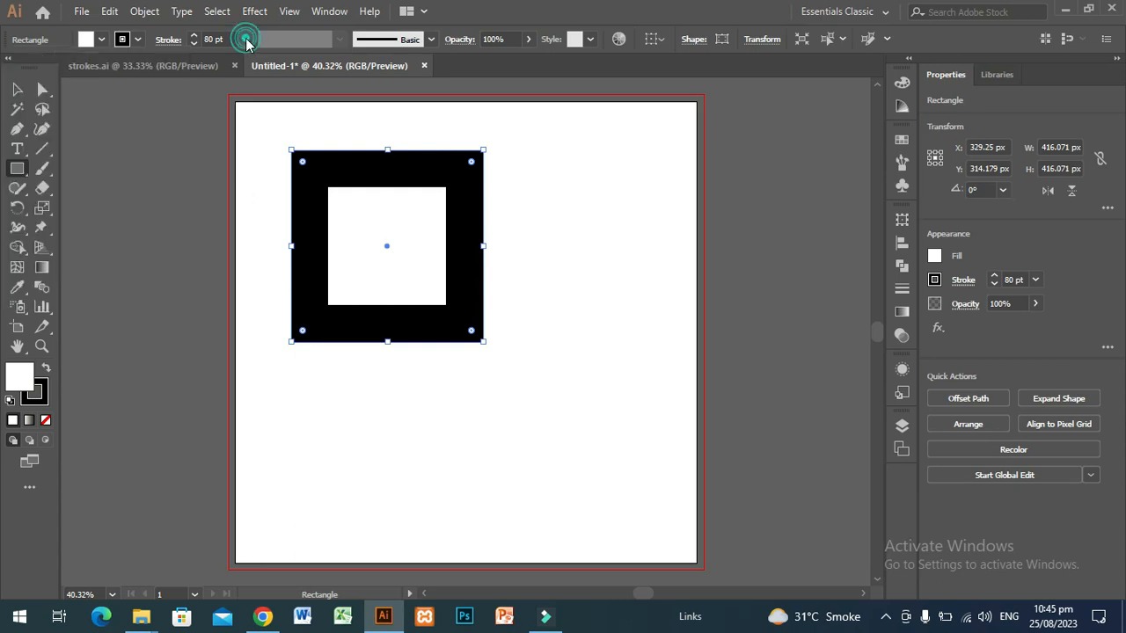
click(246, 38)
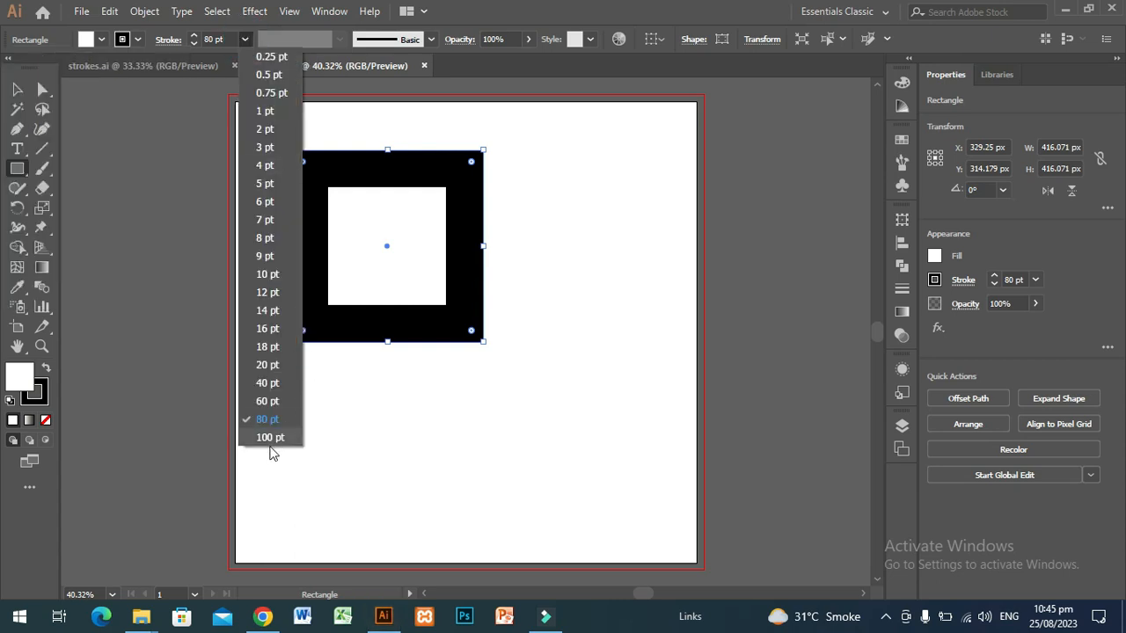
click(269, 438)
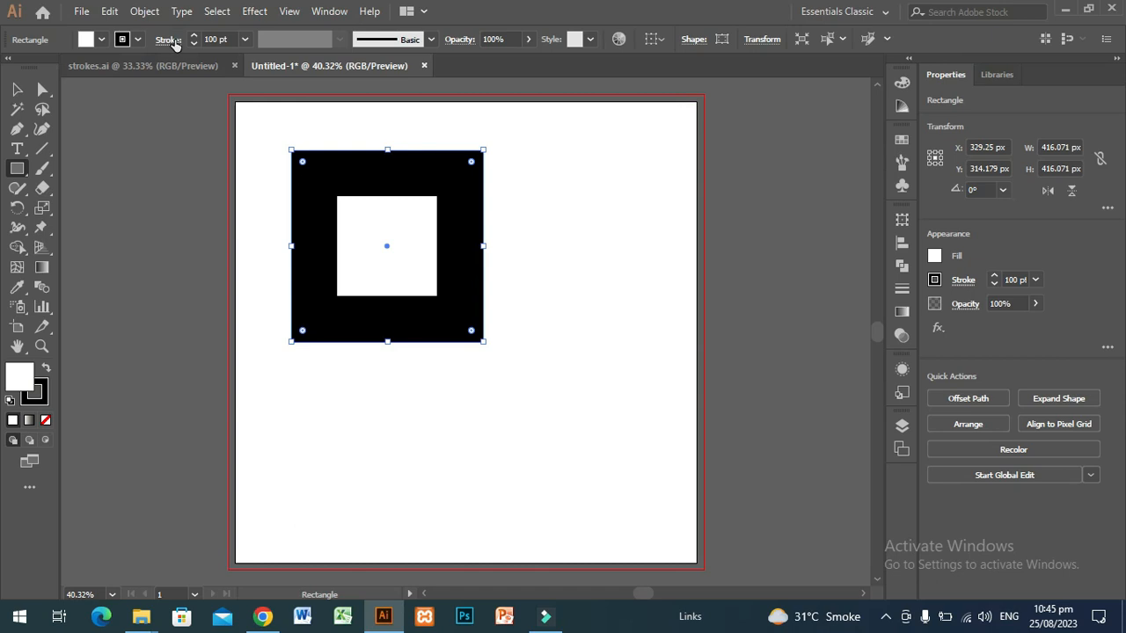
click(172, 41)
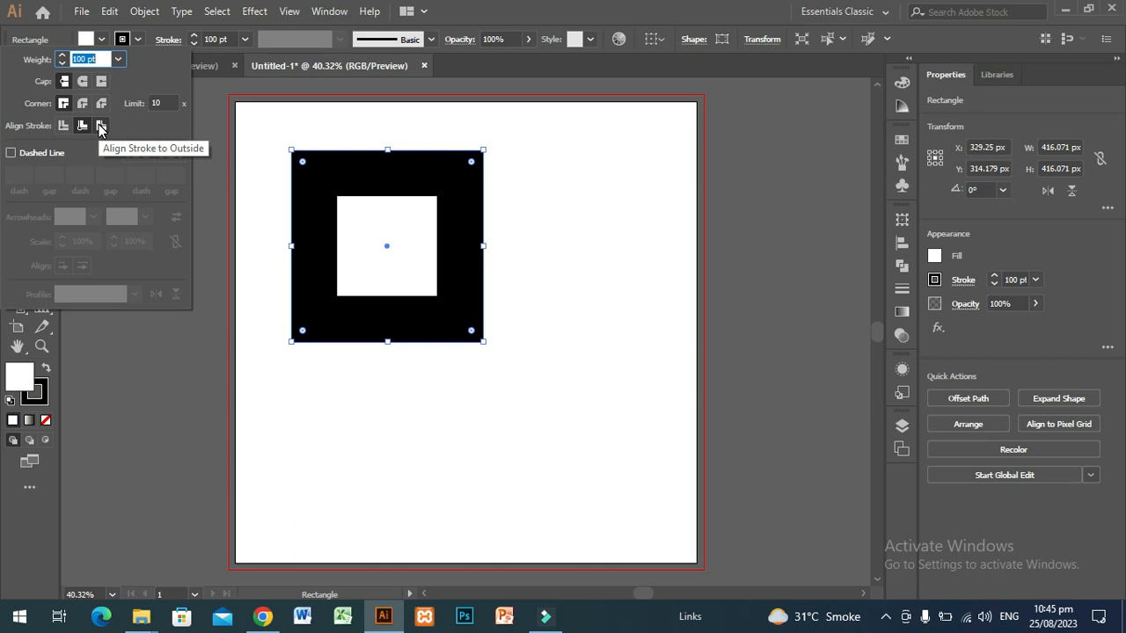
click(100, 127)
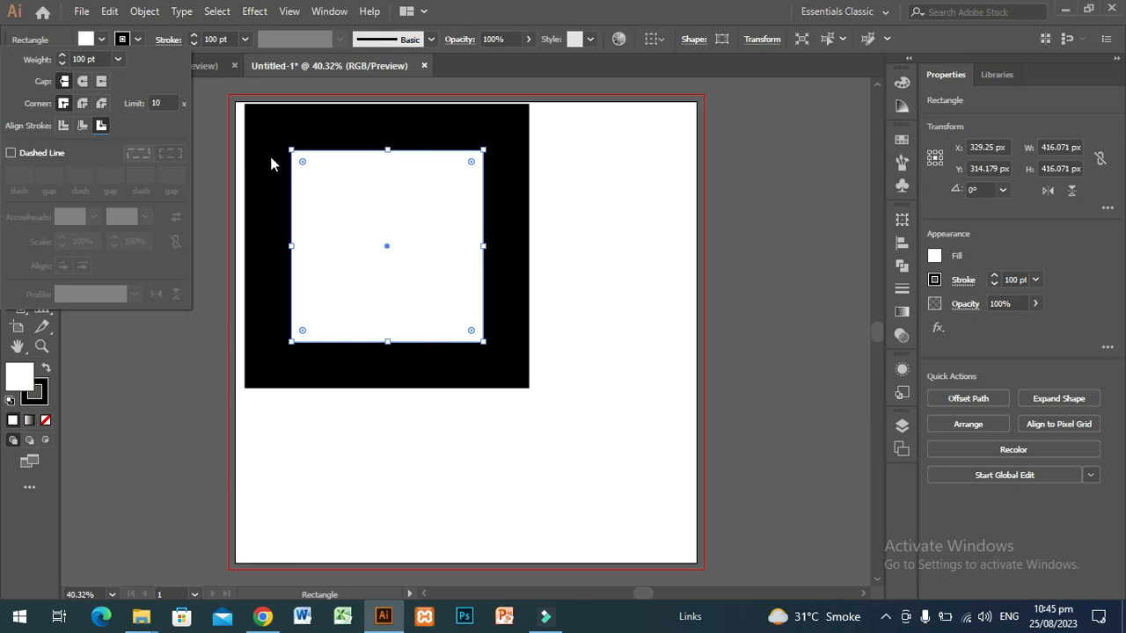
Set the square's stroke weight to 60 pt and review its stroke options
click(245, 40)
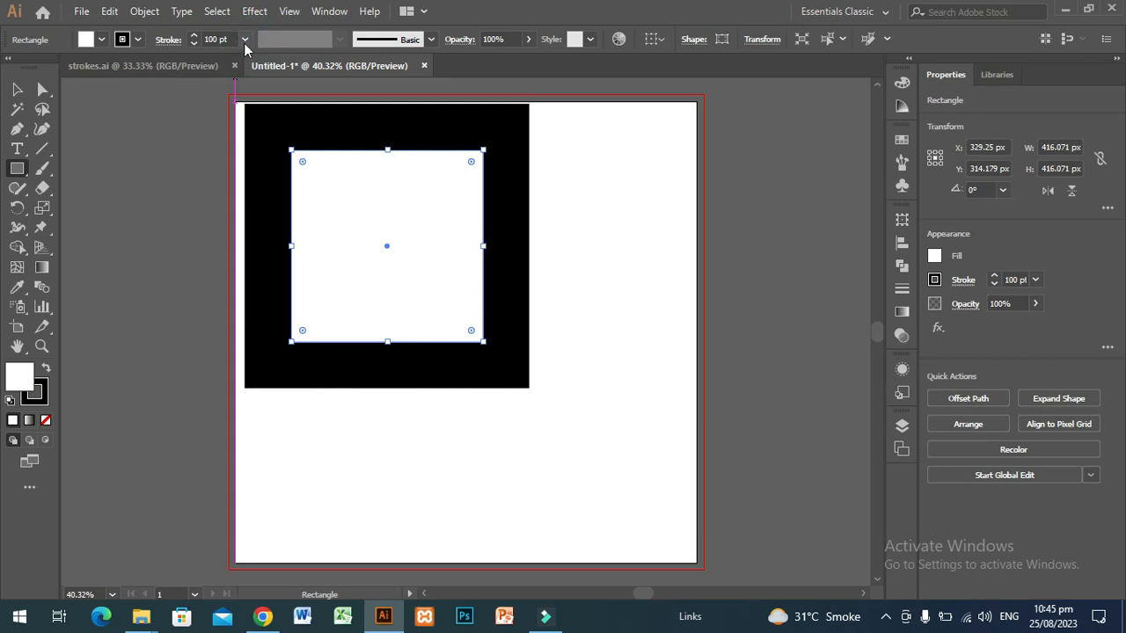
click(246, 38)
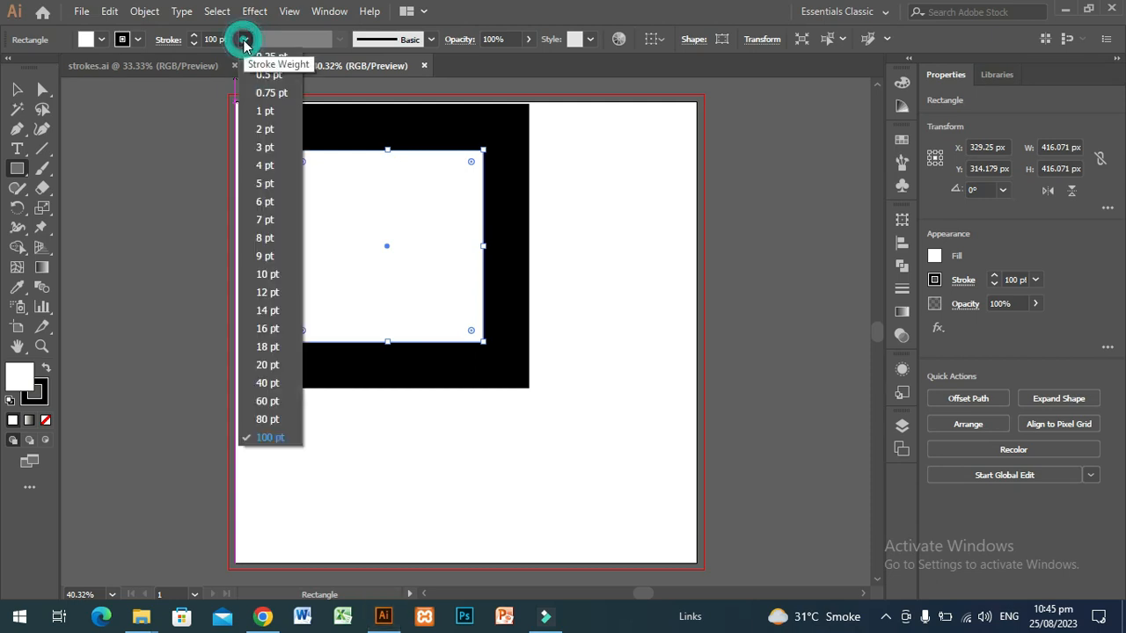
click(269, 403)
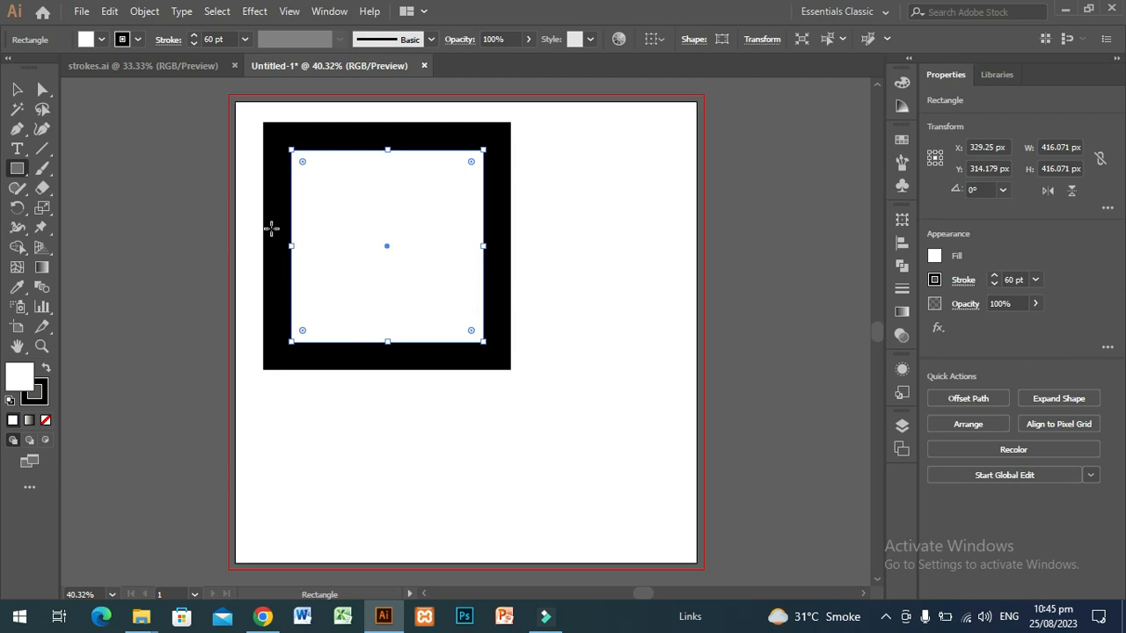
click(169, 39)
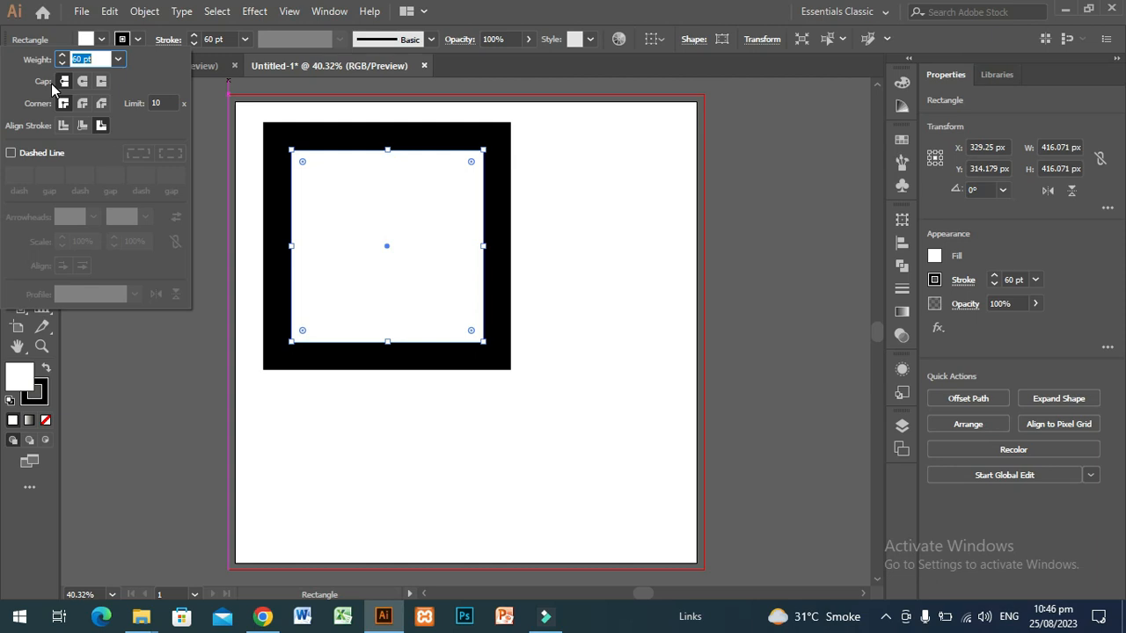
click(195, 359)
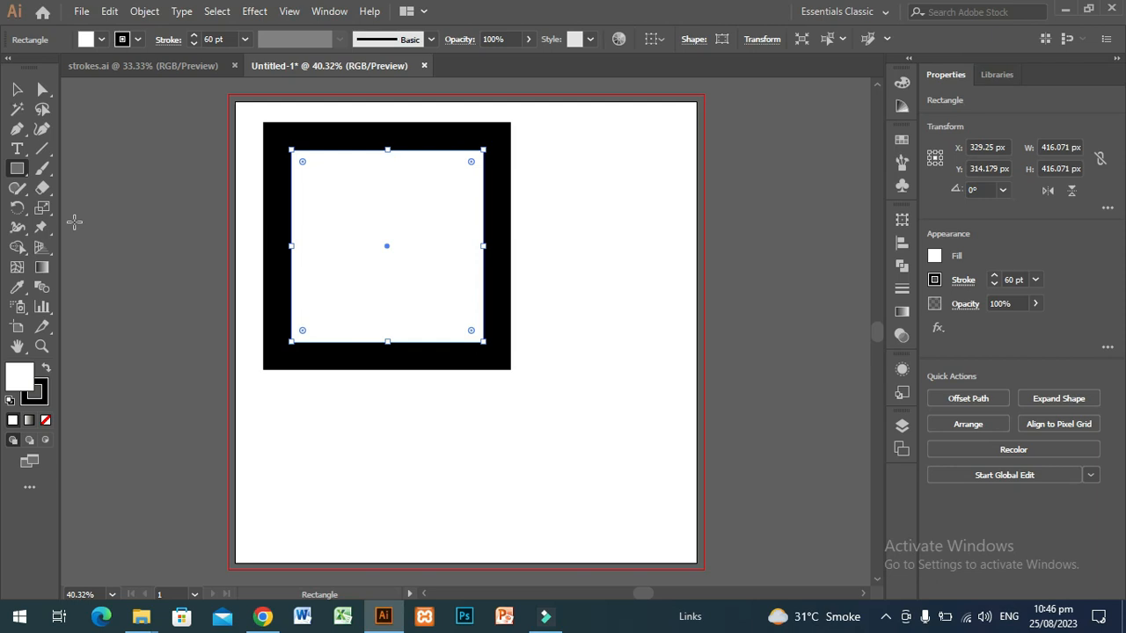
Draw a straight vertical line about 620 px long beside the square with the Pen tool and deselect it
click(16, 129)
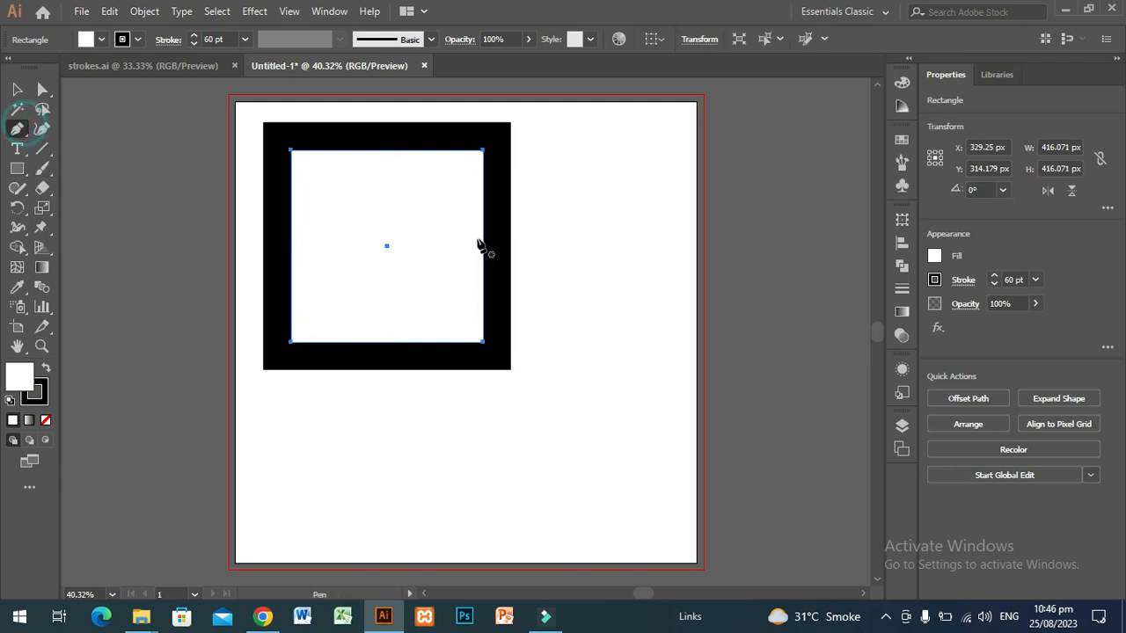
click(592, 219)
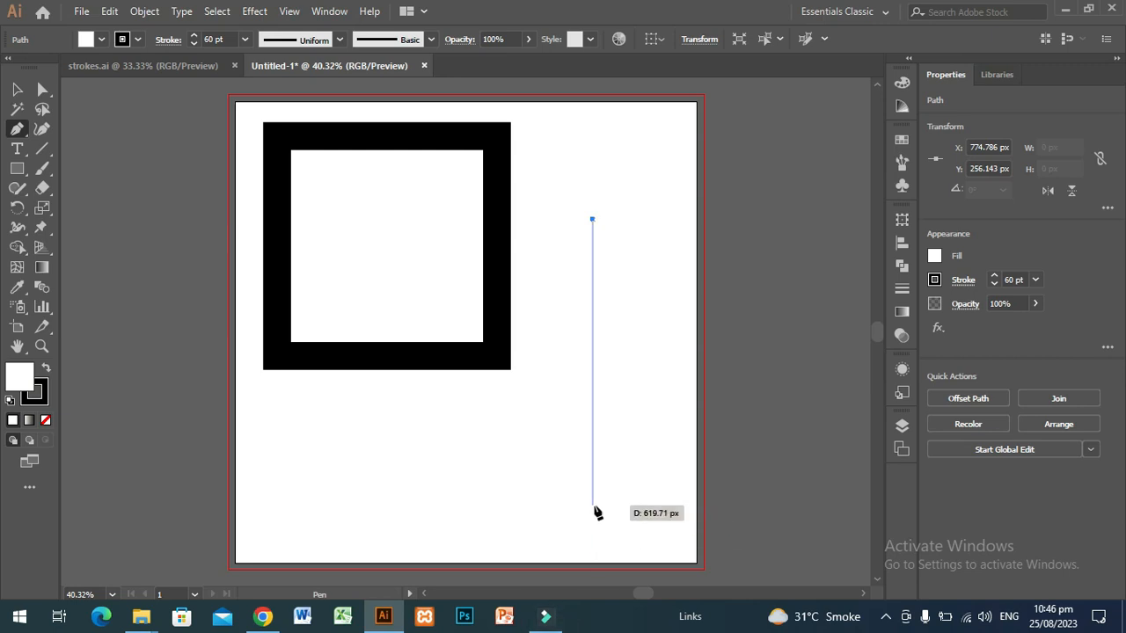
click(593, 507)
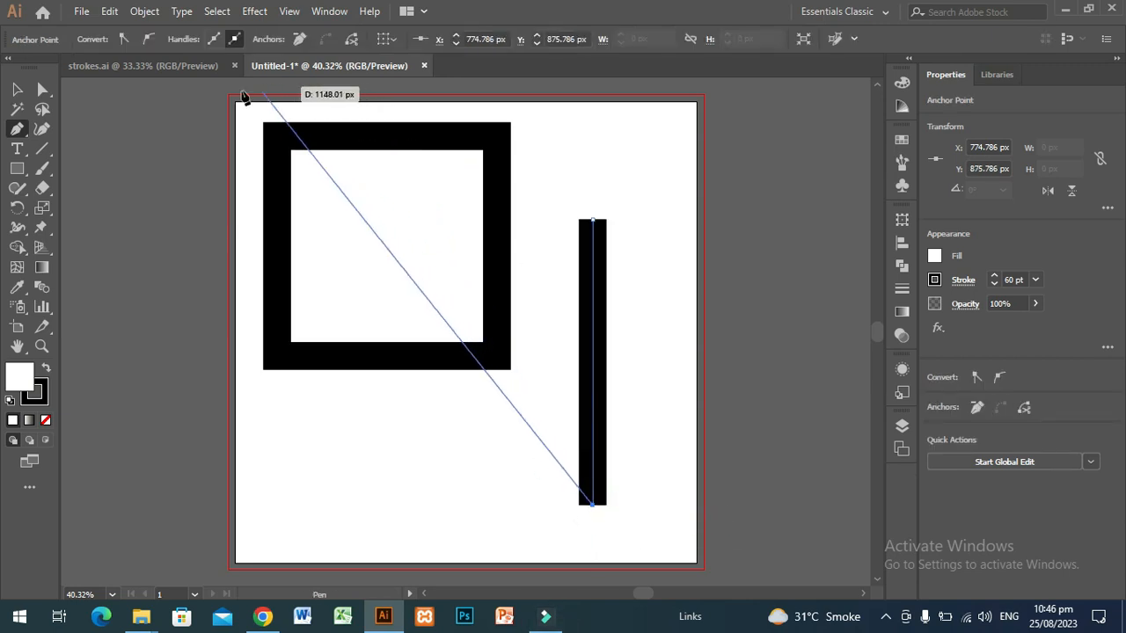
click(17, 88)
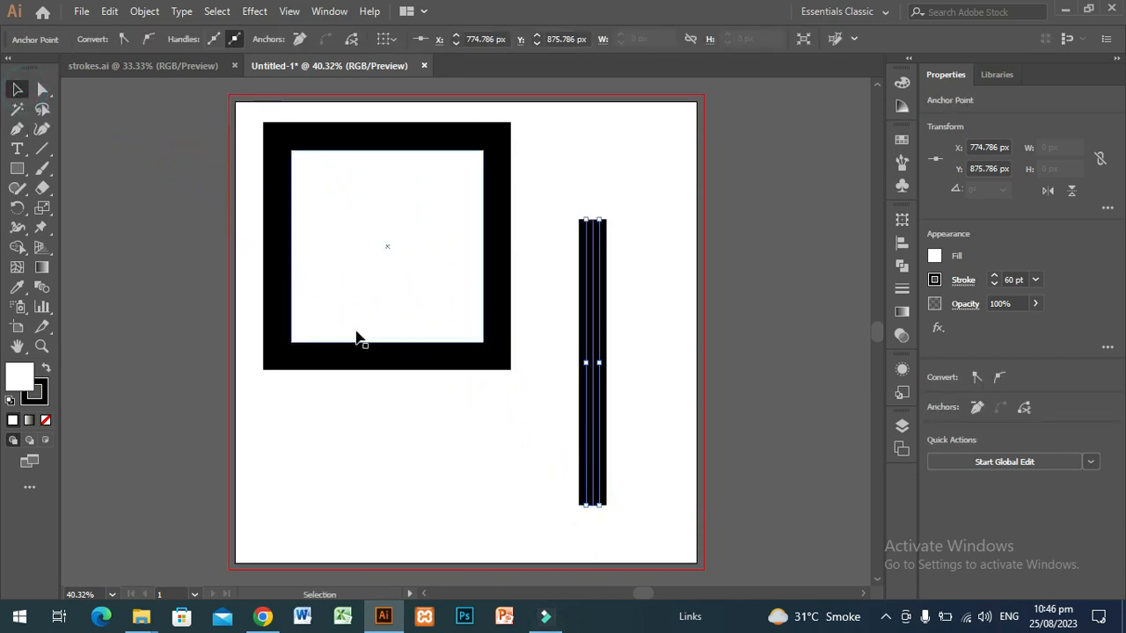
click(630, 340)
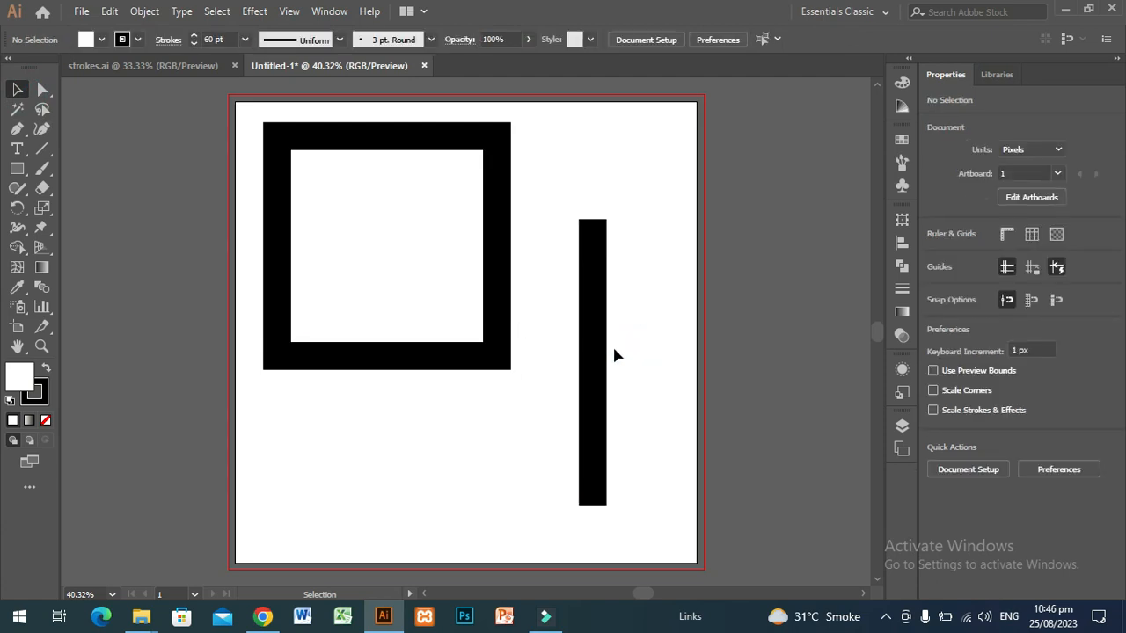
Try the butt and round caps on the vertical line's stroke, and finish with the projecting cap
click(598, 355)
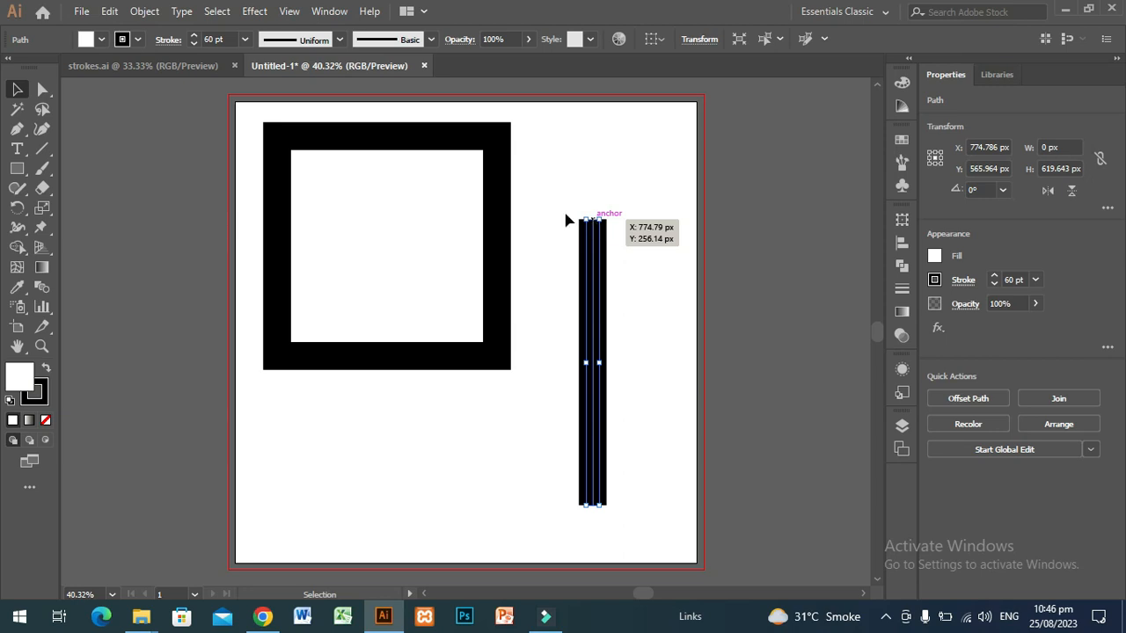
click(169, 41)
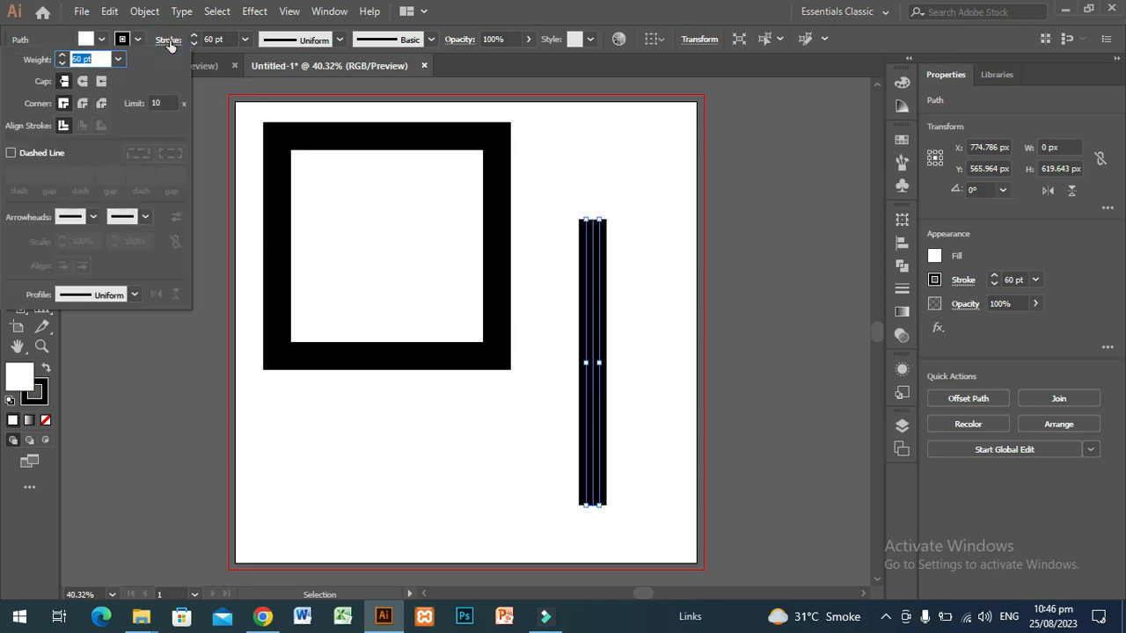
click(63, 82)
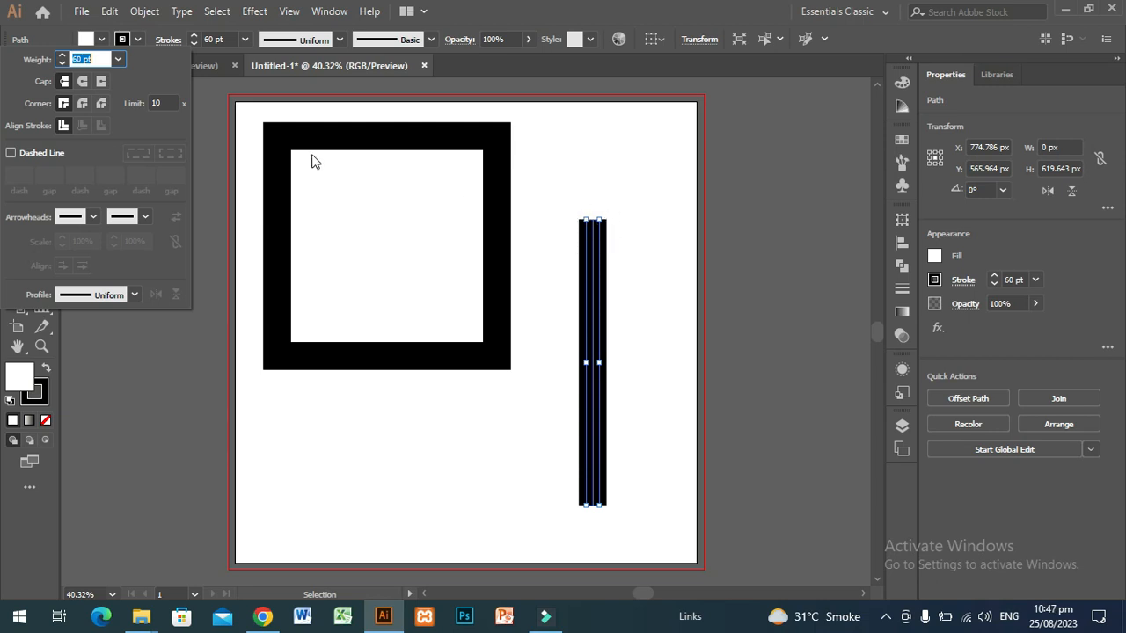
click(82, 84)
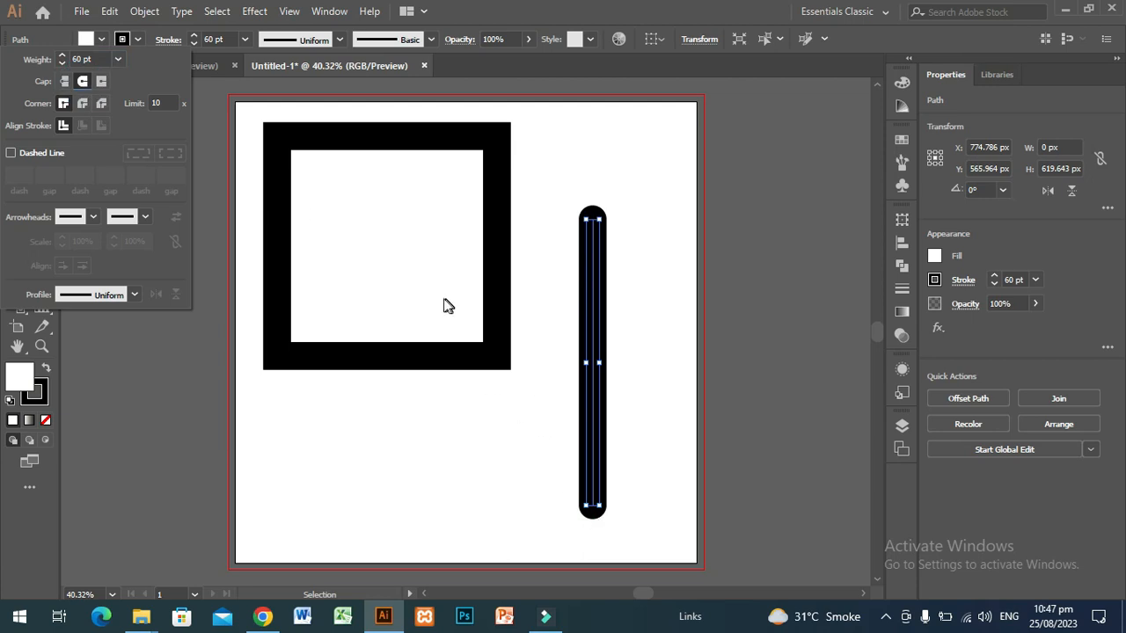
click(101, 82)
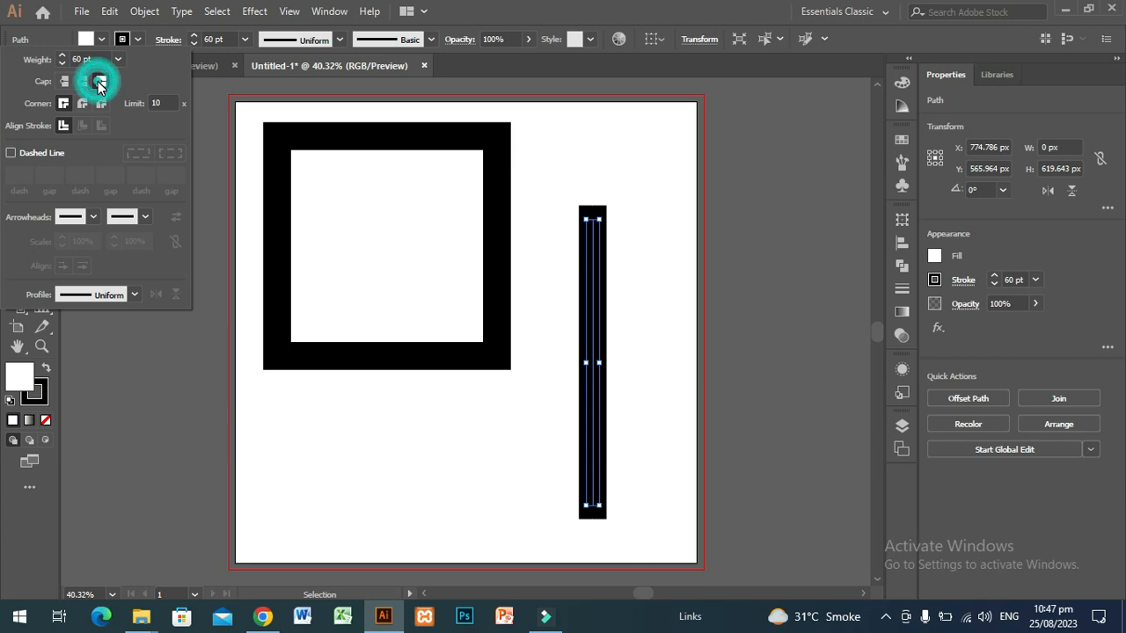
click(176, 342)
Draw a straight horizontal line about 593 px long below the square with the Pen tool and end the path
click(15, 129)
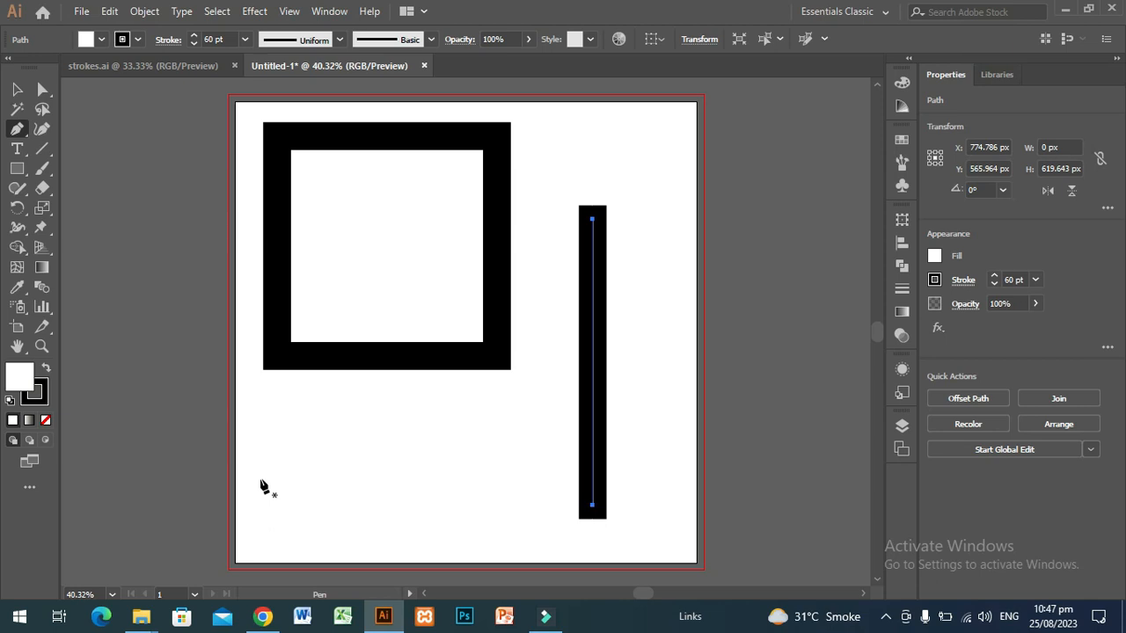
click(258, 480)
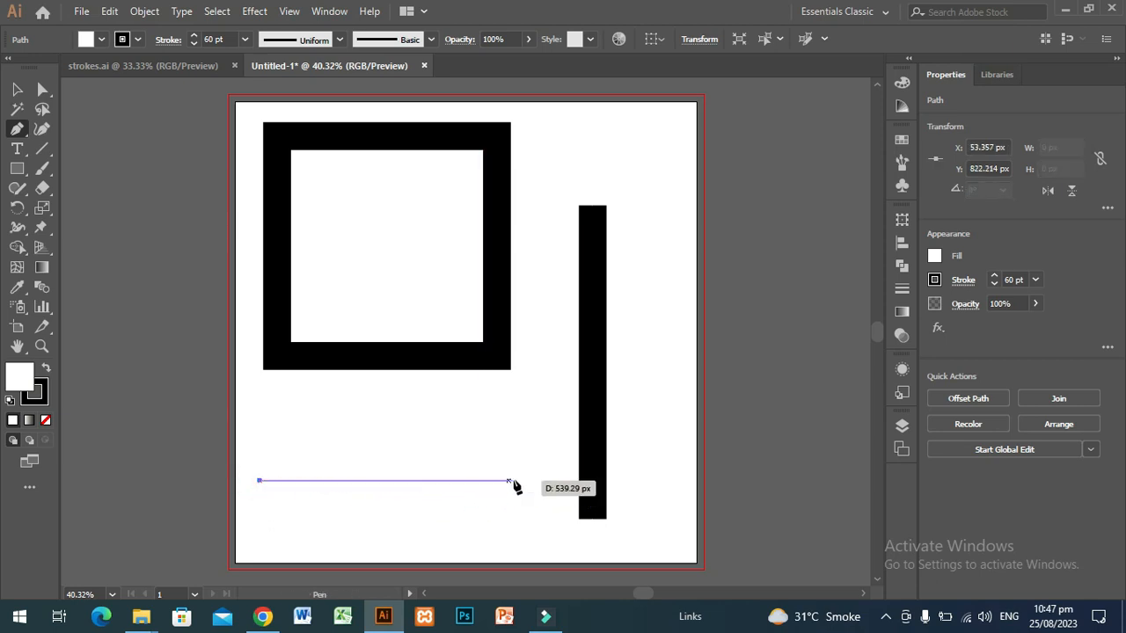
click(533, 480)
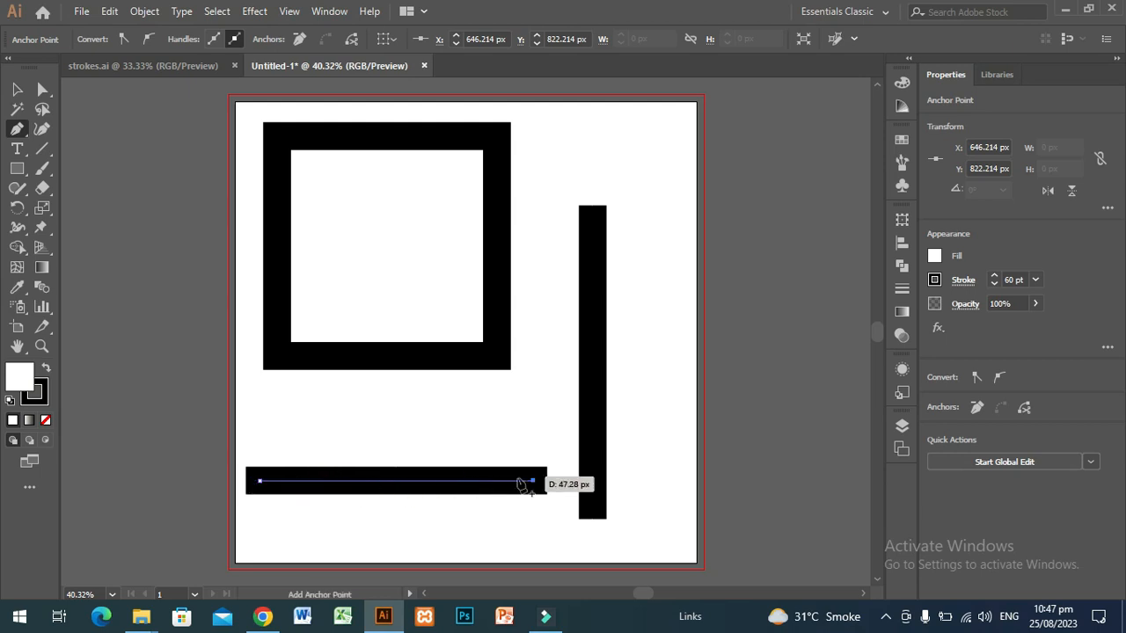
click(532, 482)
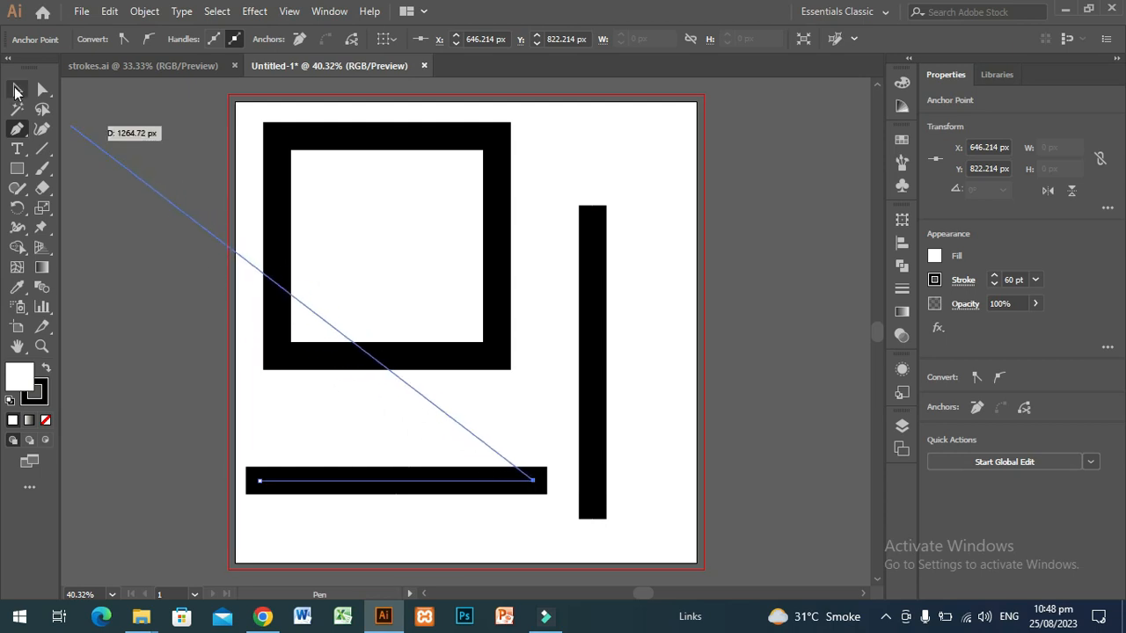
click(16, 90)
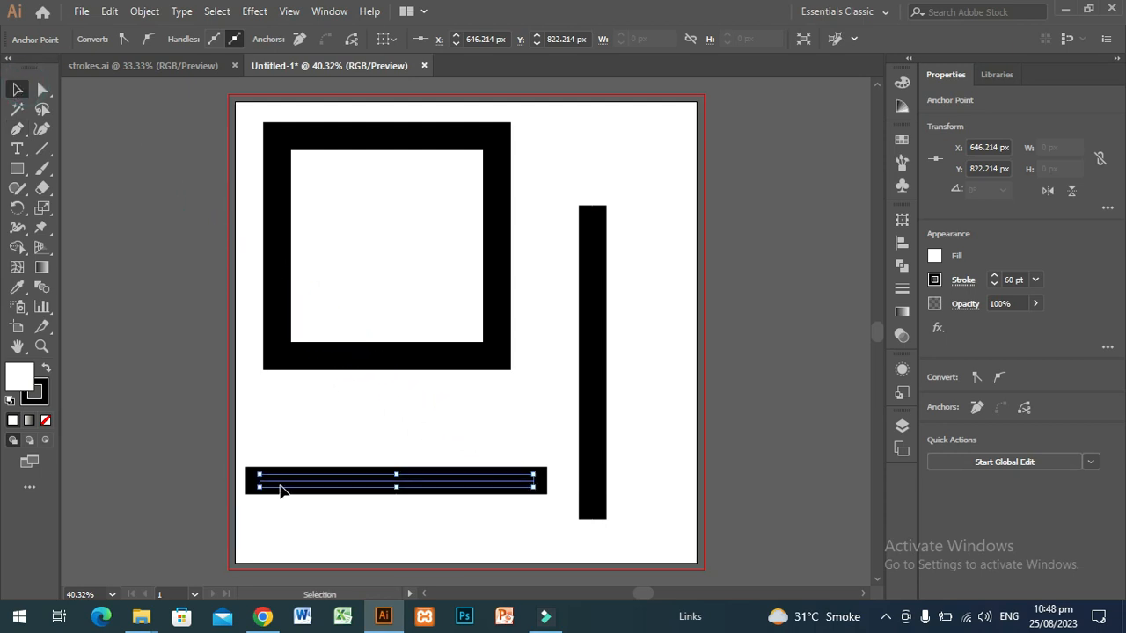
Replace the existing artwork with a rectangle about 498 by 484 px and set its stroke weight to 20 pt
click(18, 169)
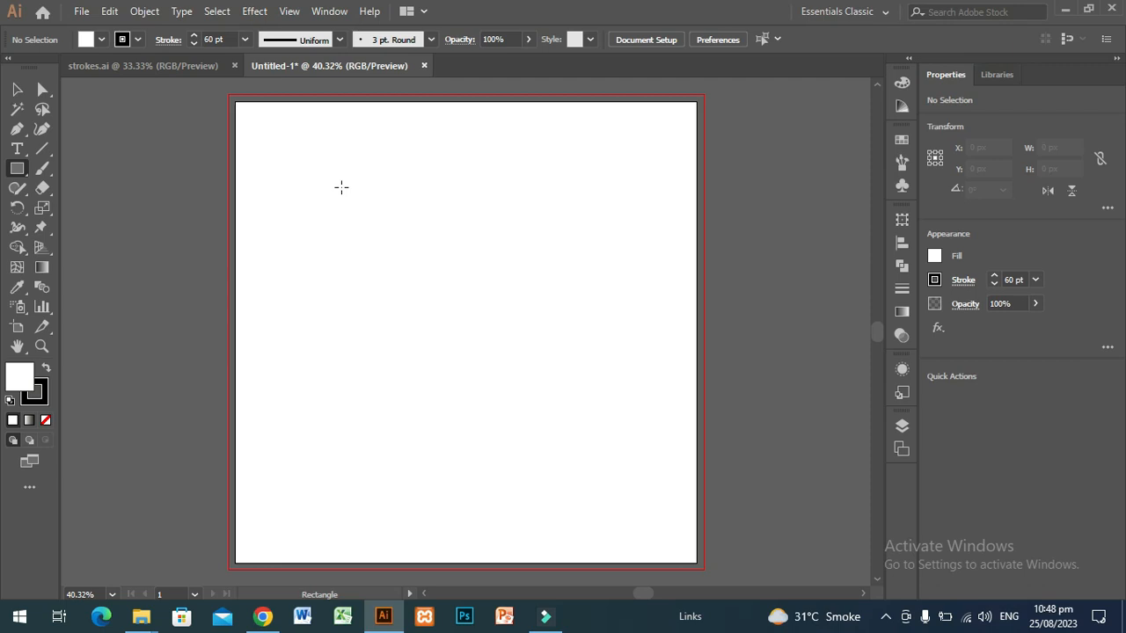
drag(341, 187, 572, 411)
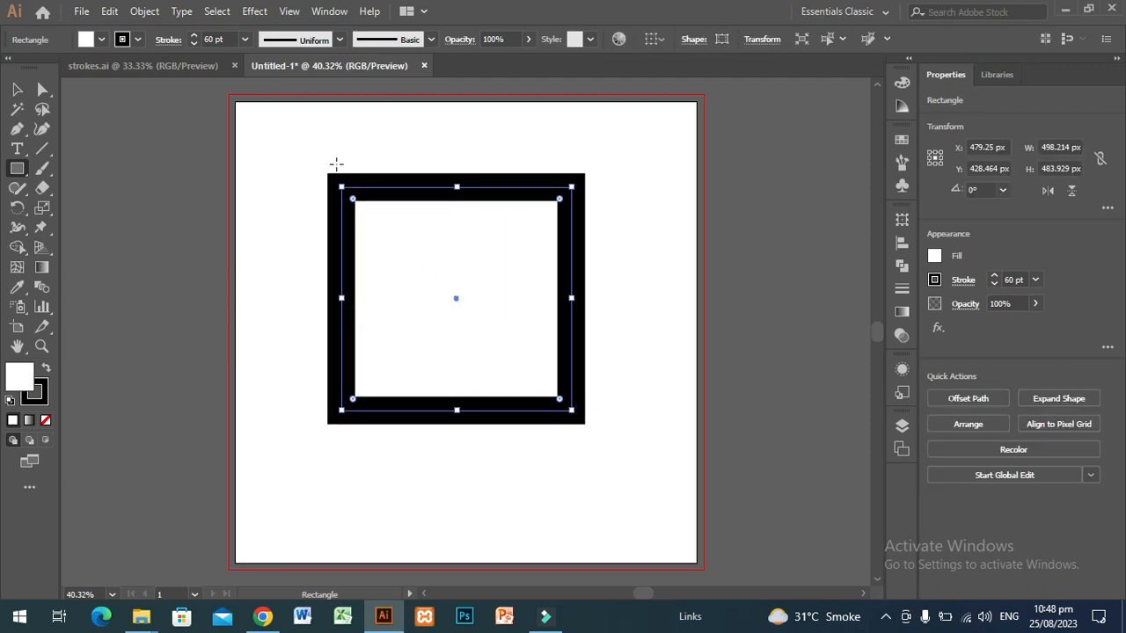
click(246, 40)
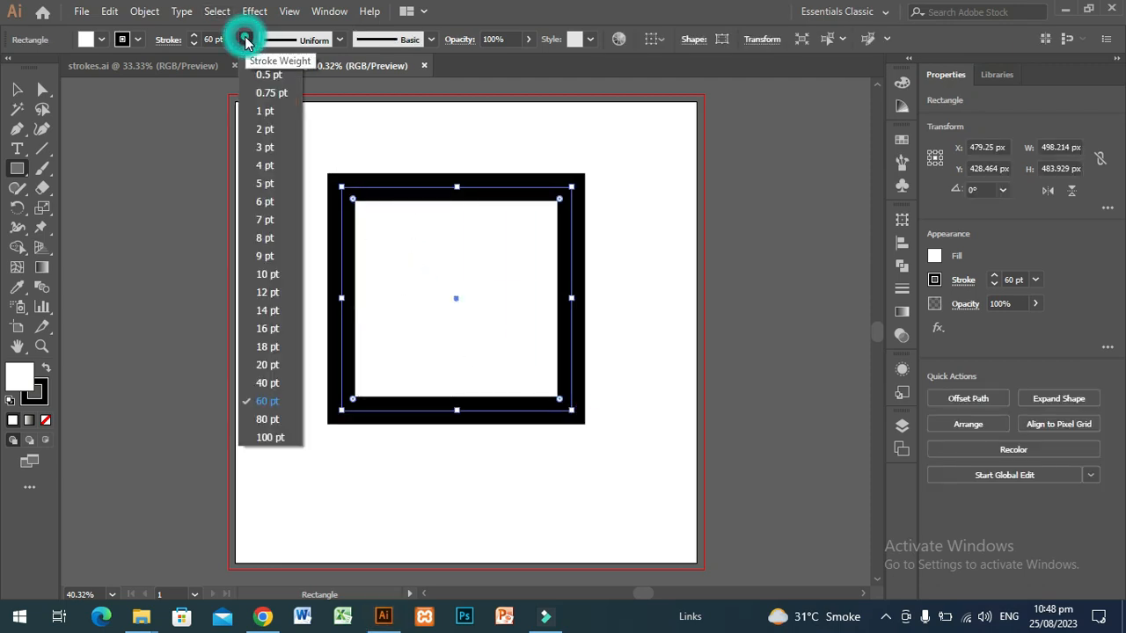
click(267, 363)
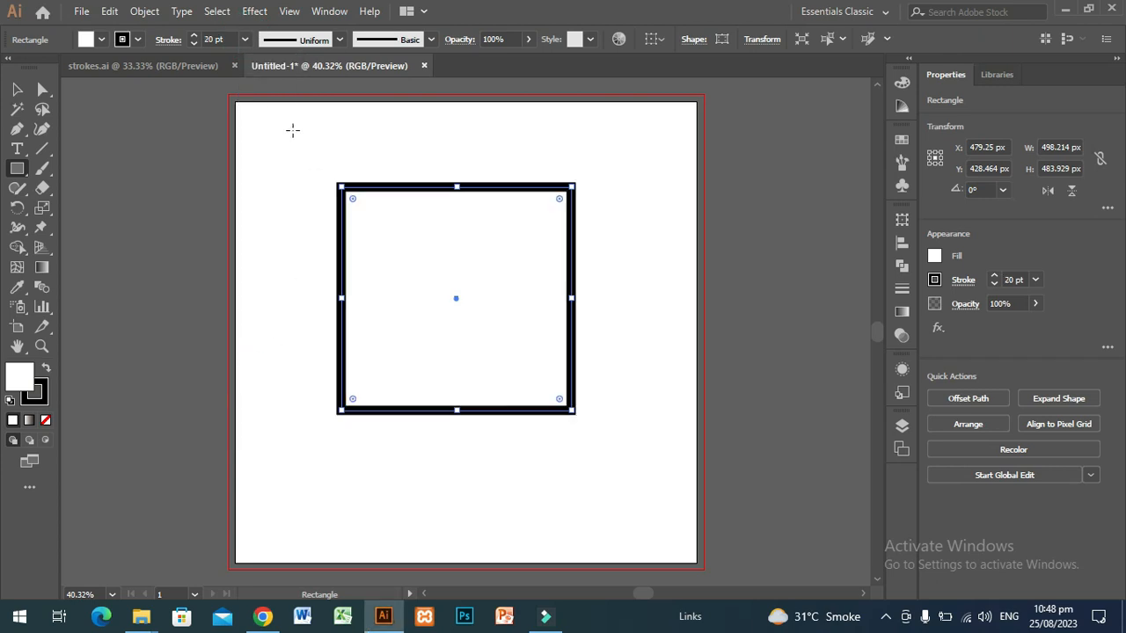
Turn on Dashed Line for the rectangle's stroke with a 10 pt dash and a 14 pt gap
click(168, 42)
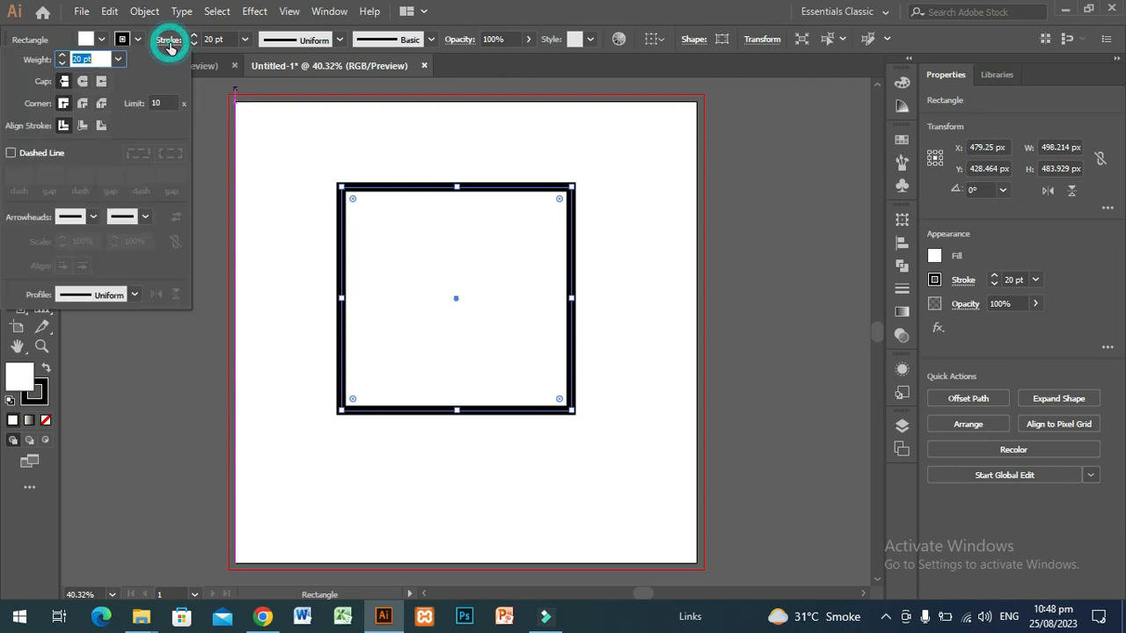
click(10, 155)
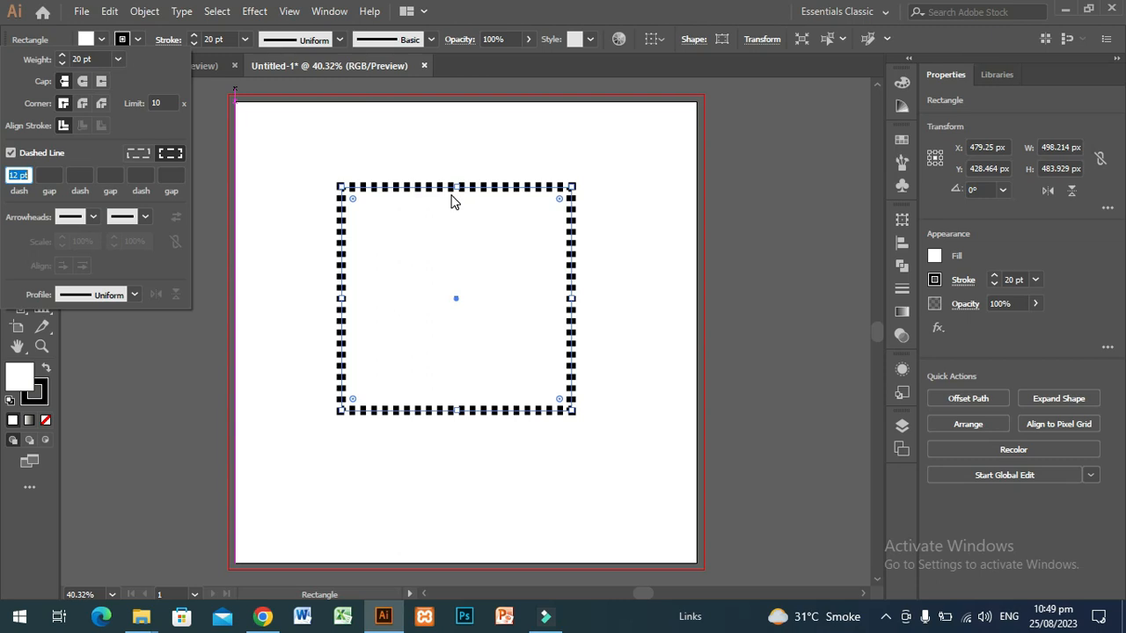
click(18, 174)
key(BackSpace)
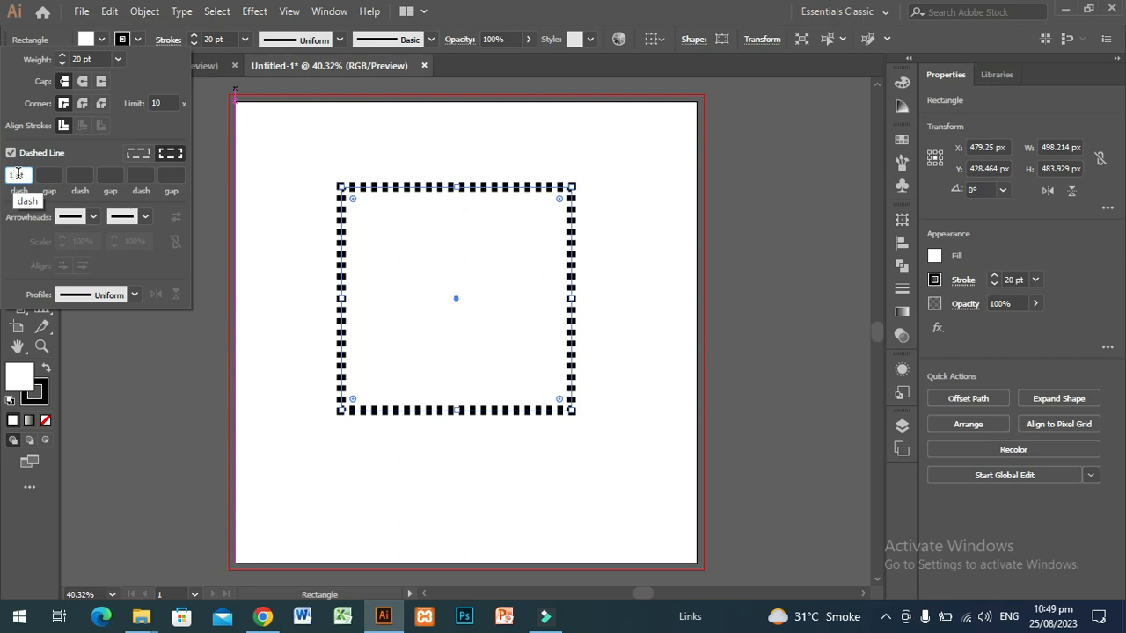
text(0)
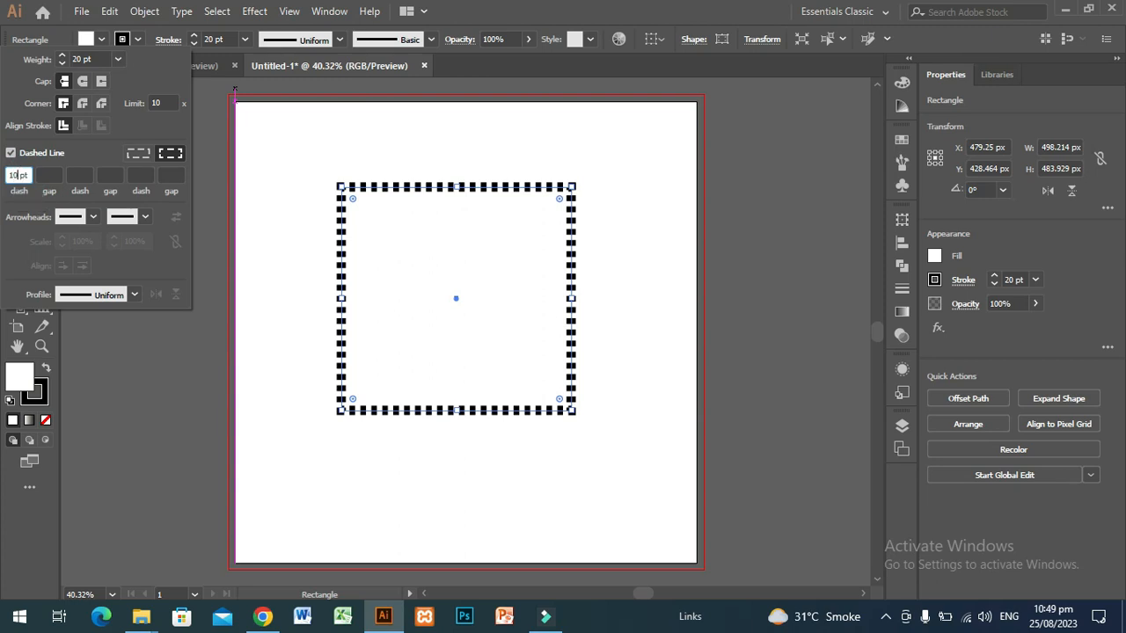
click(50, 179)
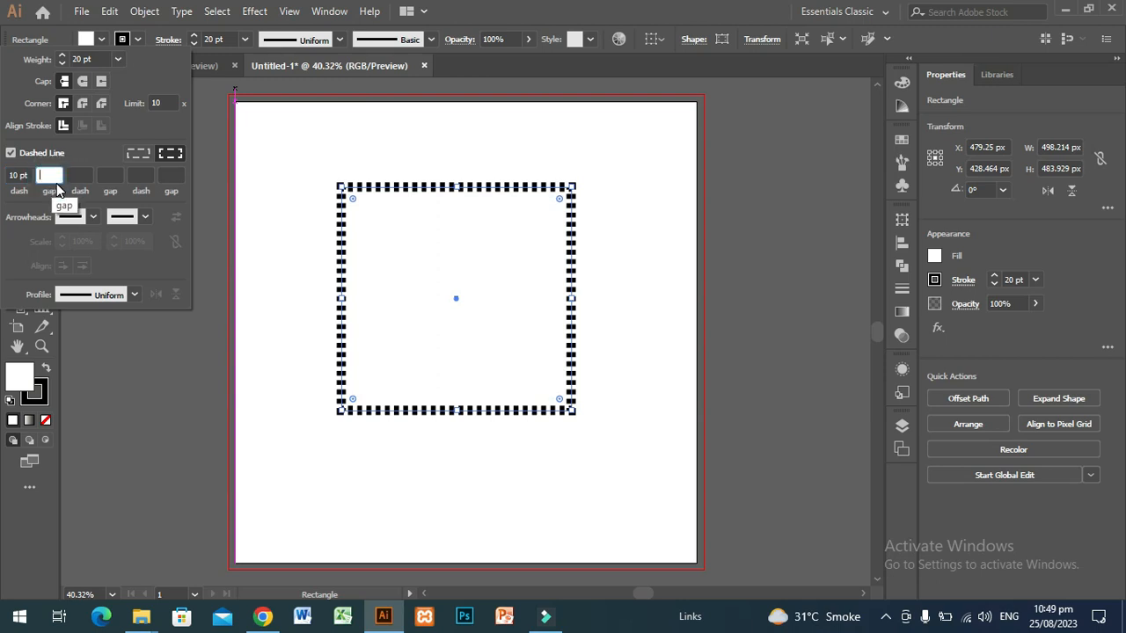
text(14)
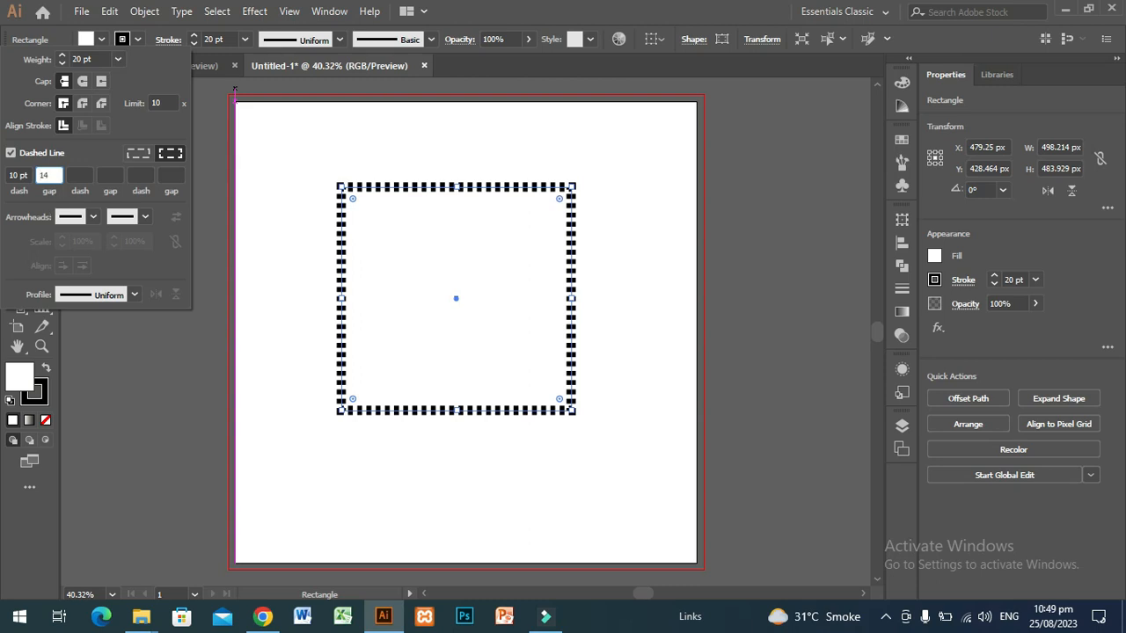
click(298, 339)
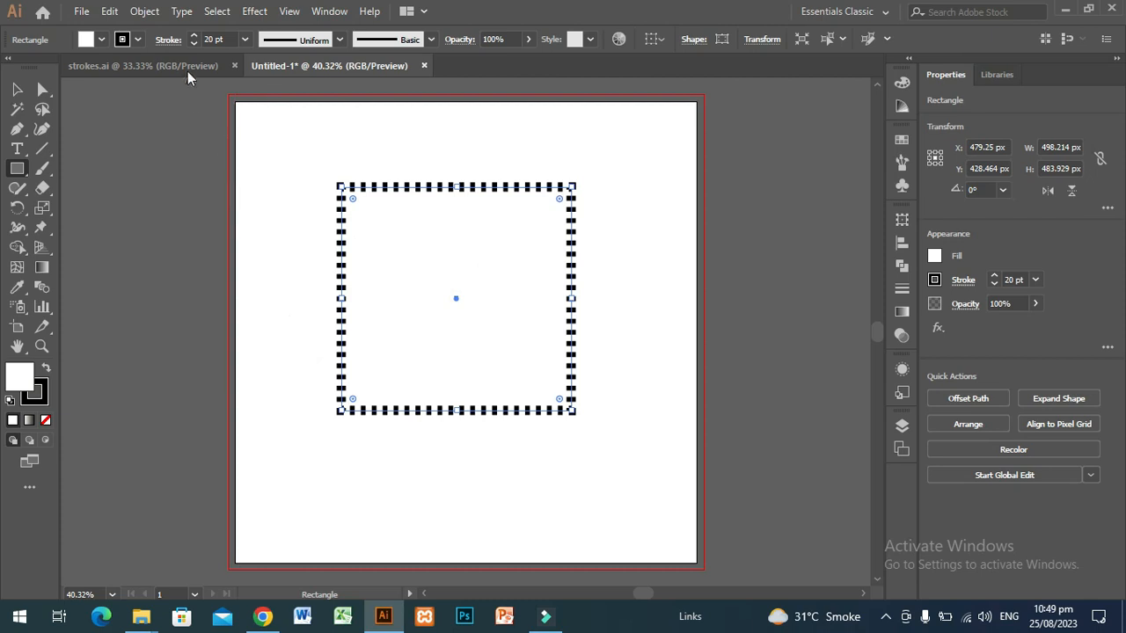
Add a second dash of 12 pt and a second gap of 10 pt to the rectangle's dashed stroke
click(168, 40)
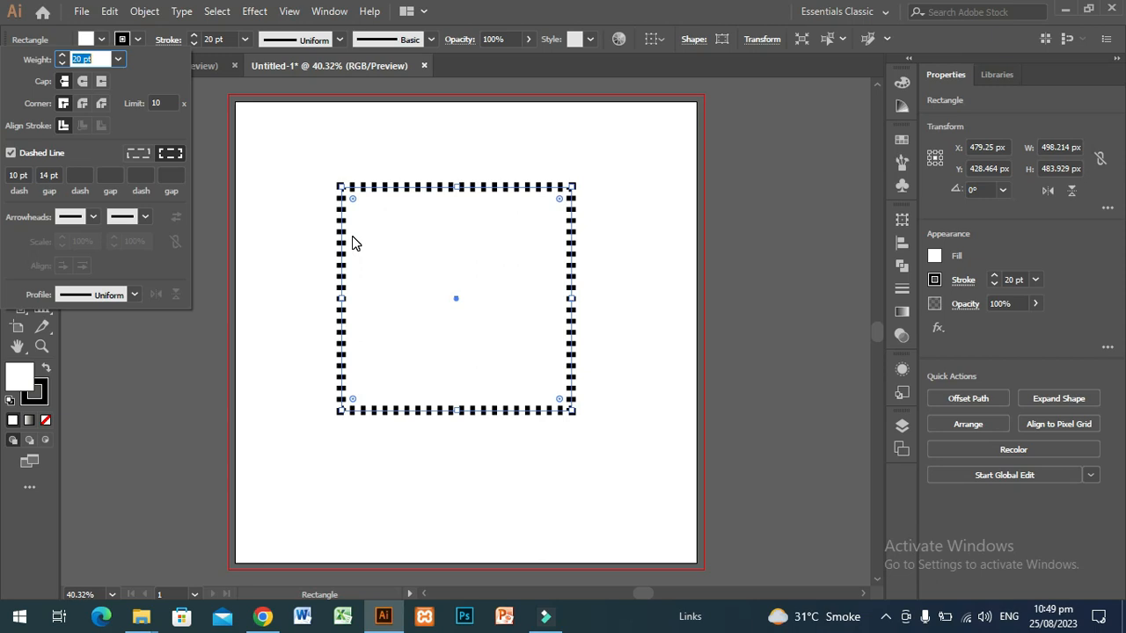
click(70, 175)
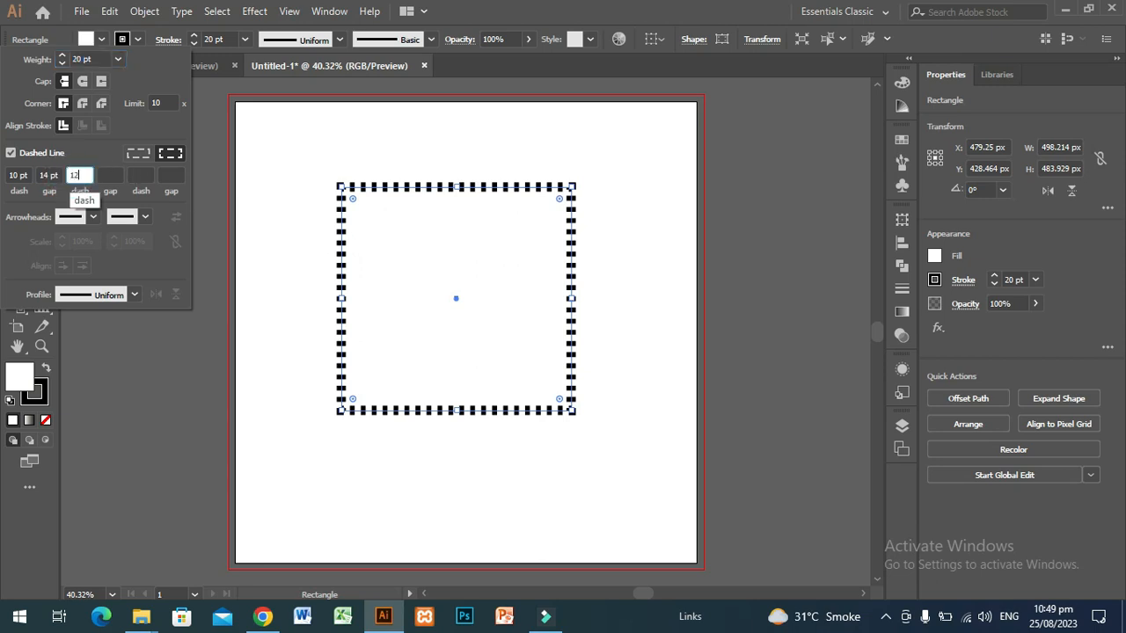
text(12)
click(108, 176)
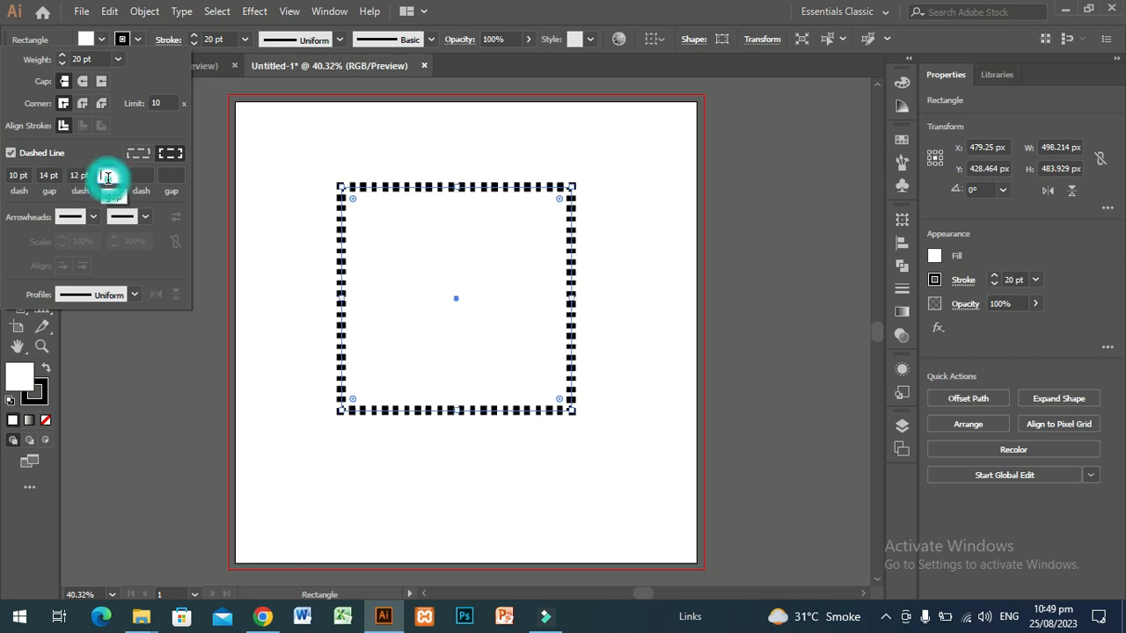
text(10)
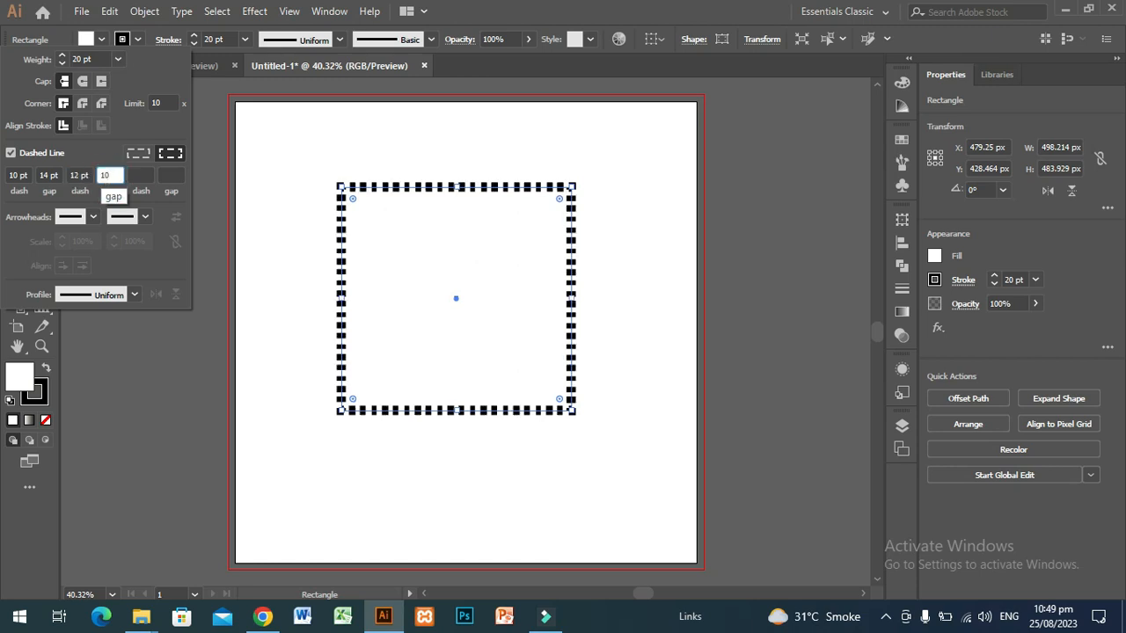
click(140, 175)
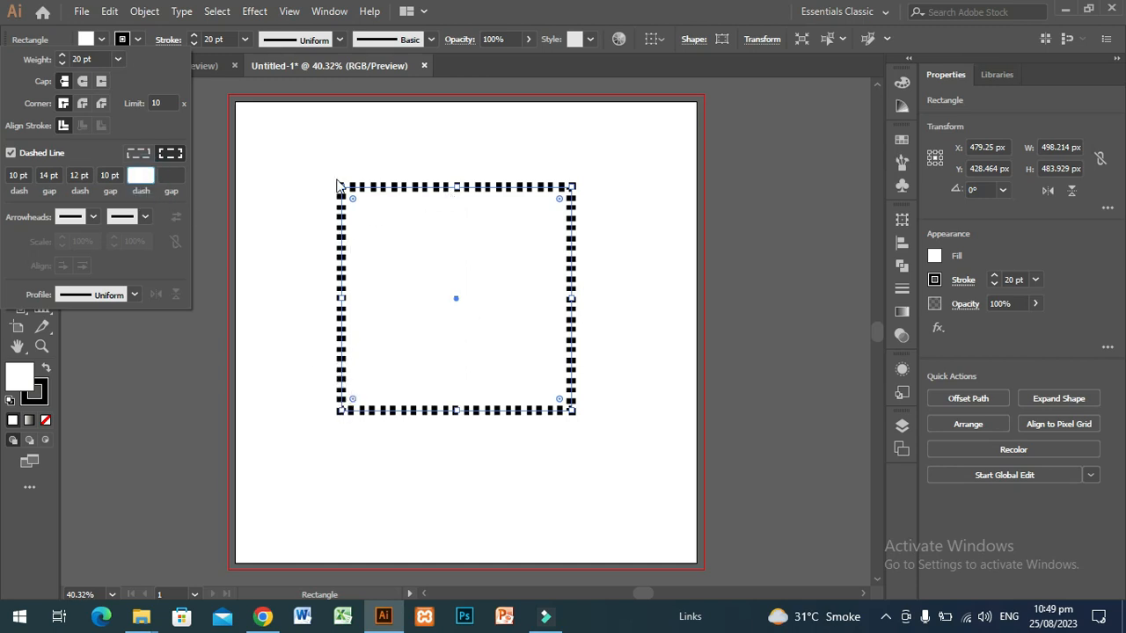
Compare exact dash lengths with corner-aligned dashes on the rectangle, finish on exact lengths, and deselect it
click(132, 157)
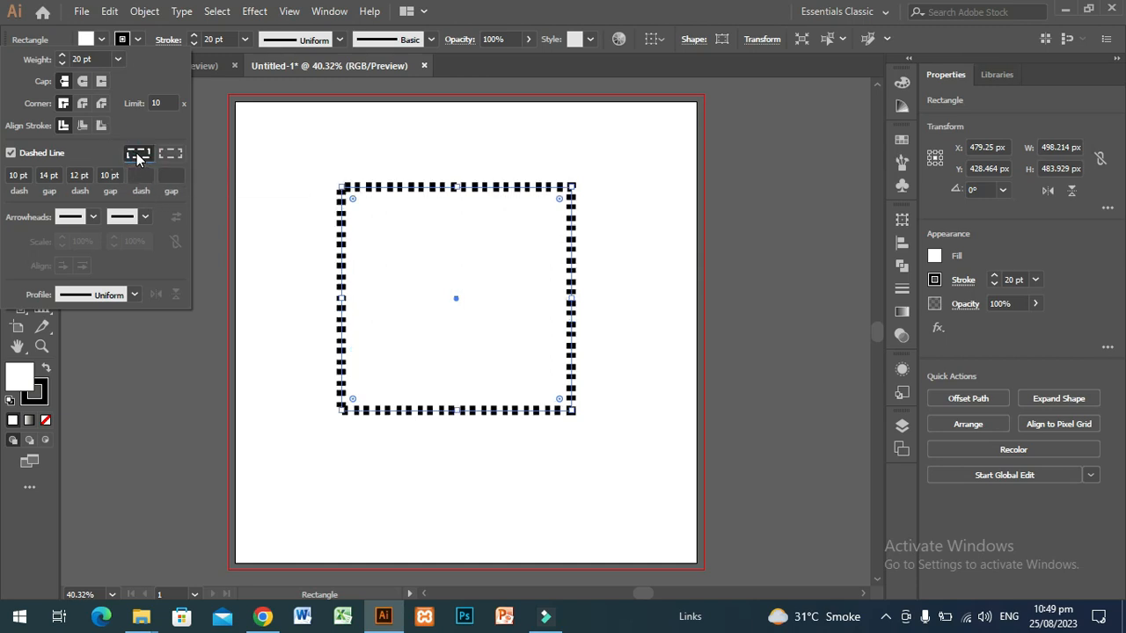
click(170, 156)
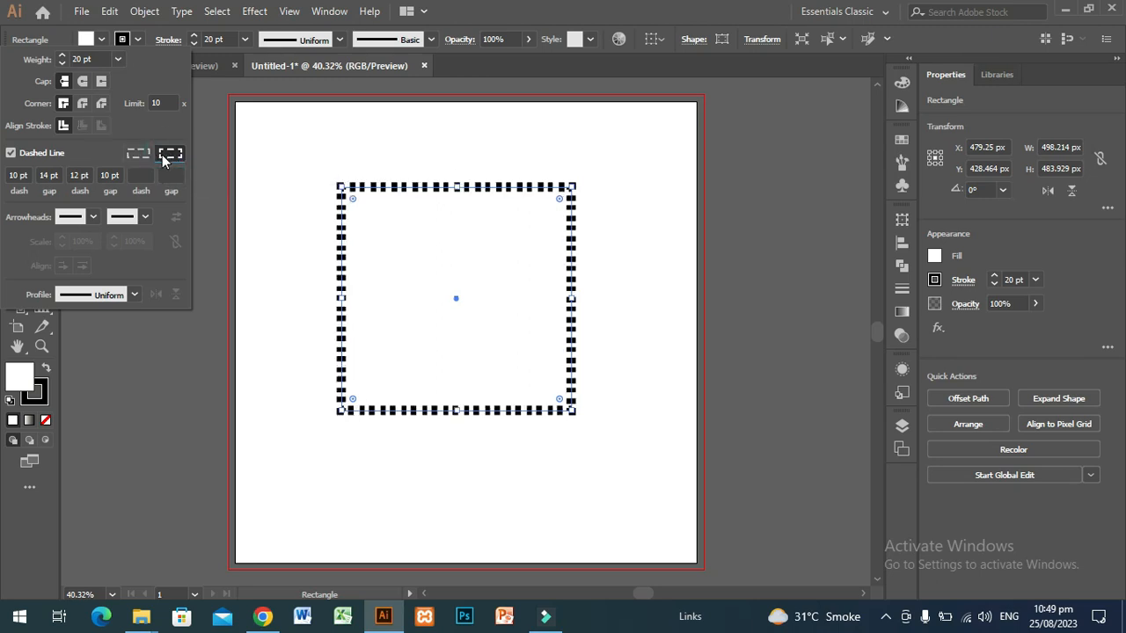
click(138, 156)
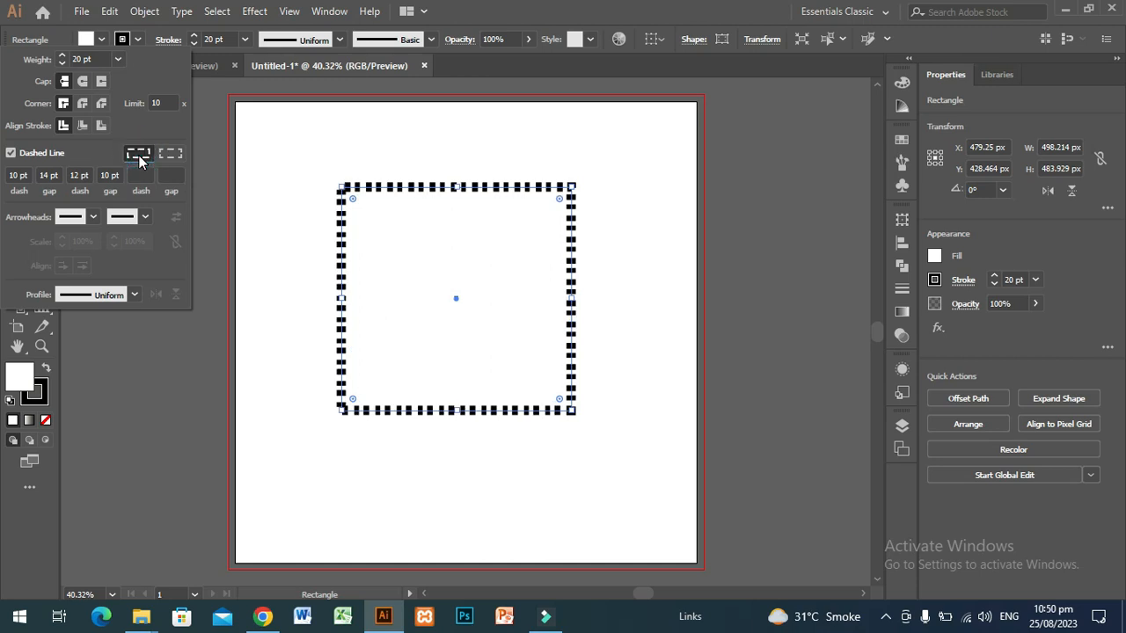
click(476, 501)
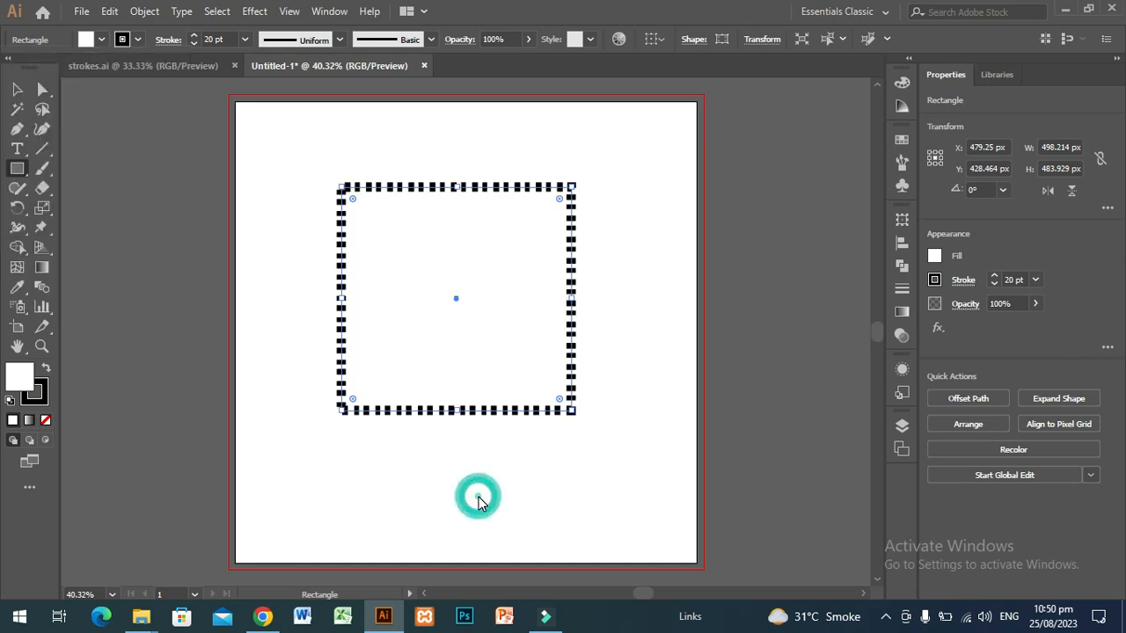
click(576, 335)
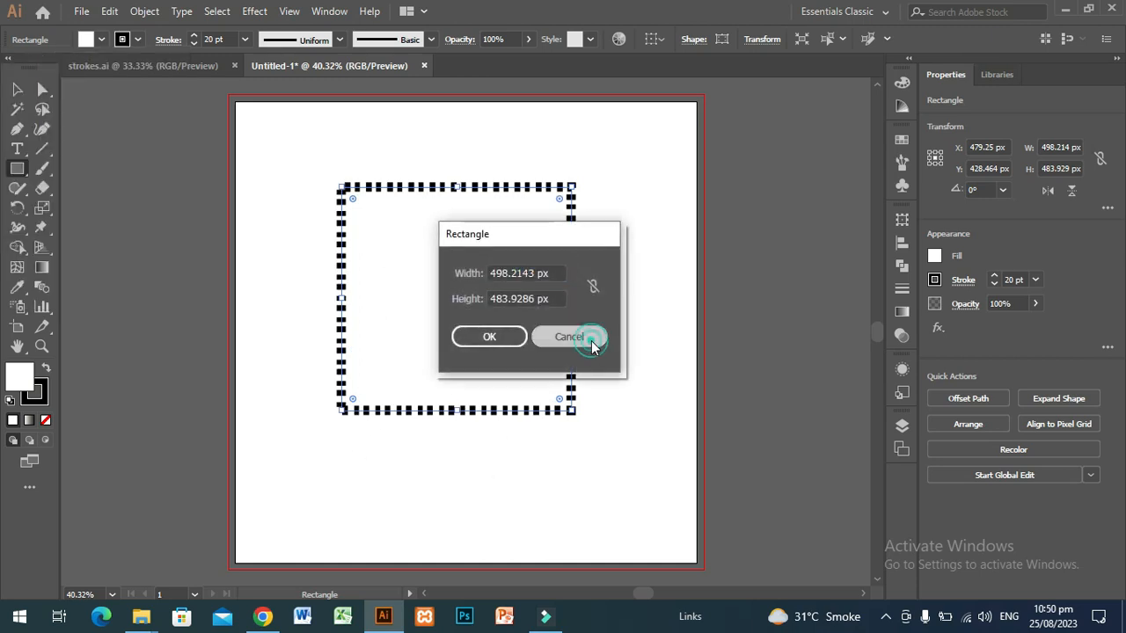
click(17, 89)
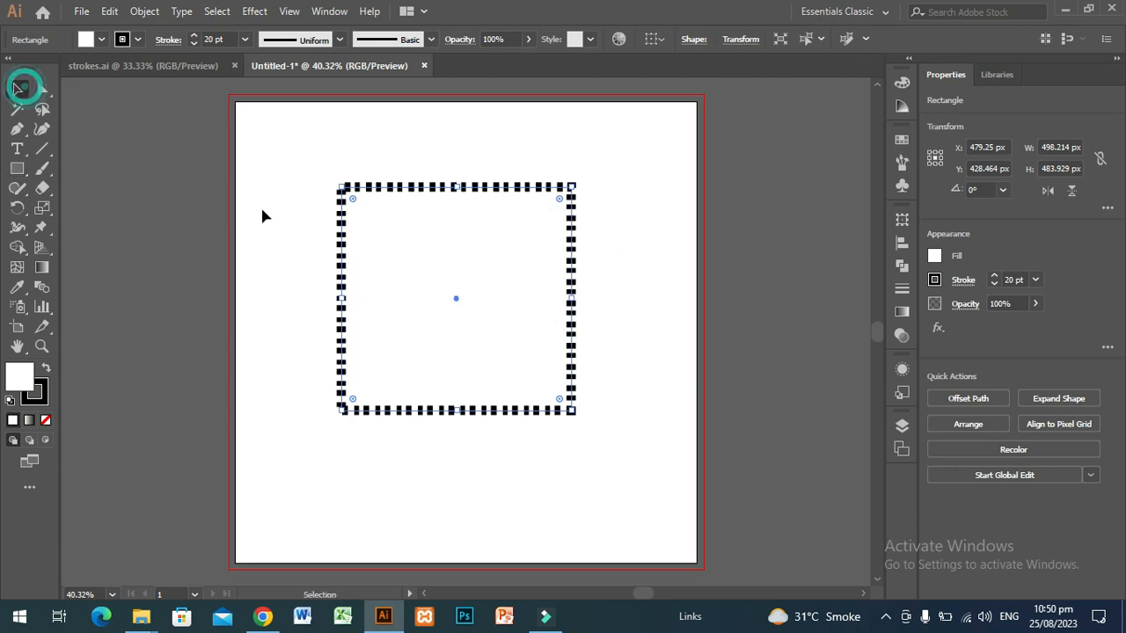
click(303, 235)
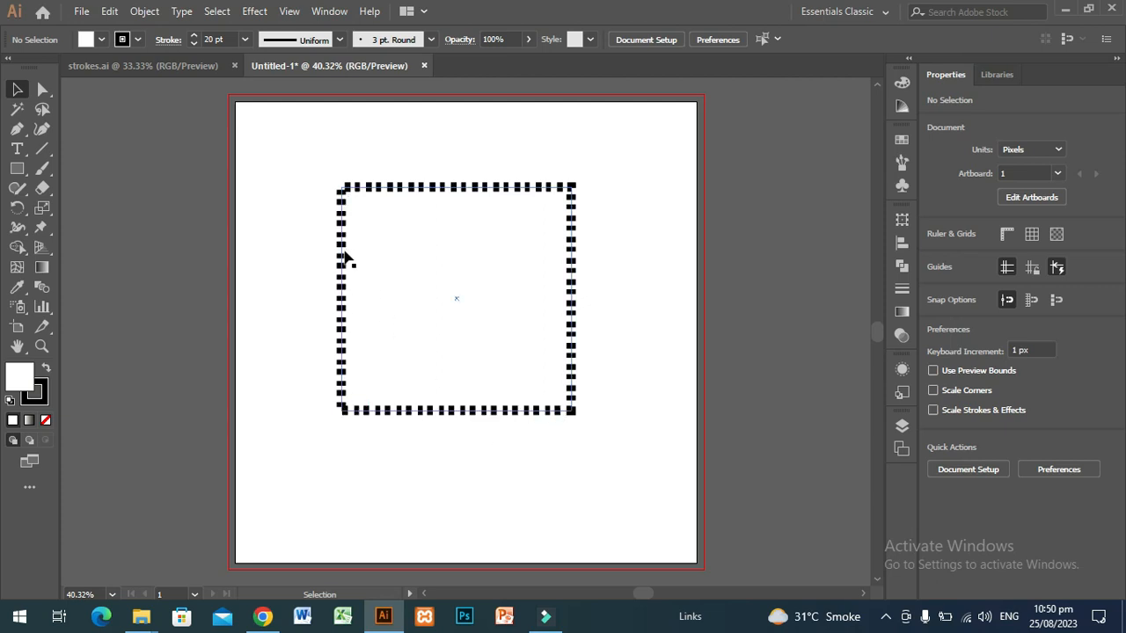
Reselect the rectangle and align its dashes to the corners and path ends
click(343, 255)
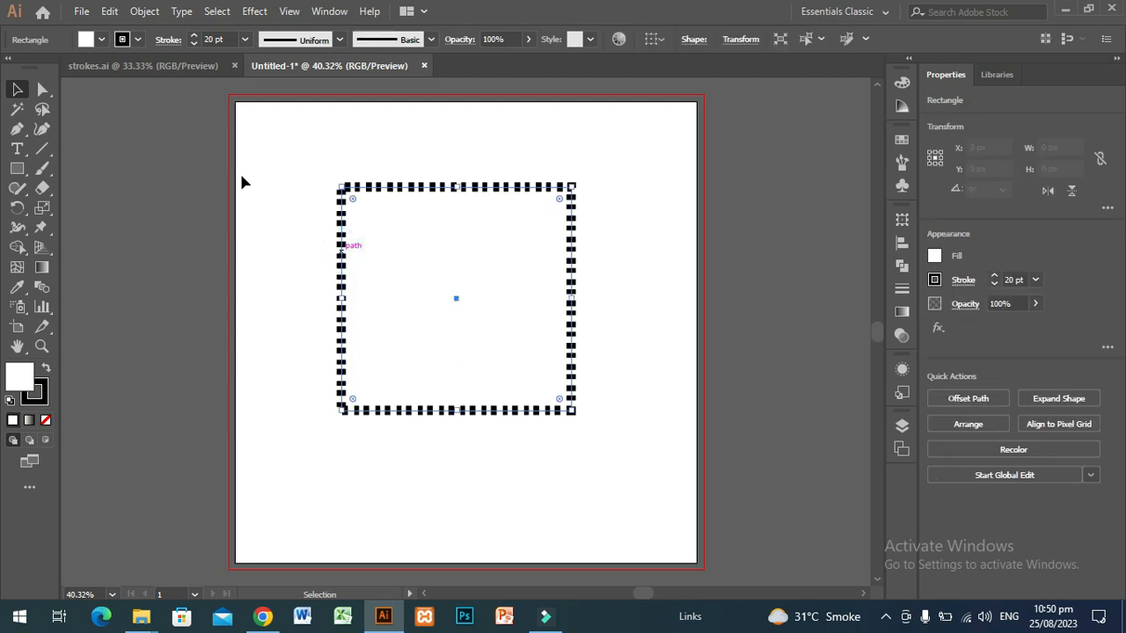
click(169, 40)
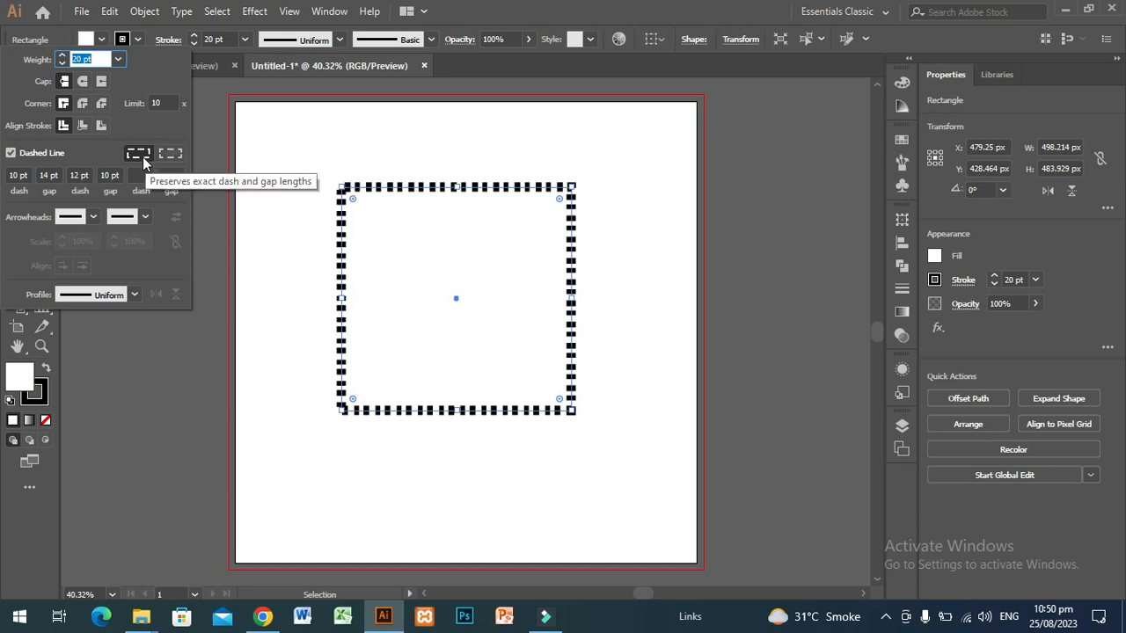
click(170, 156)
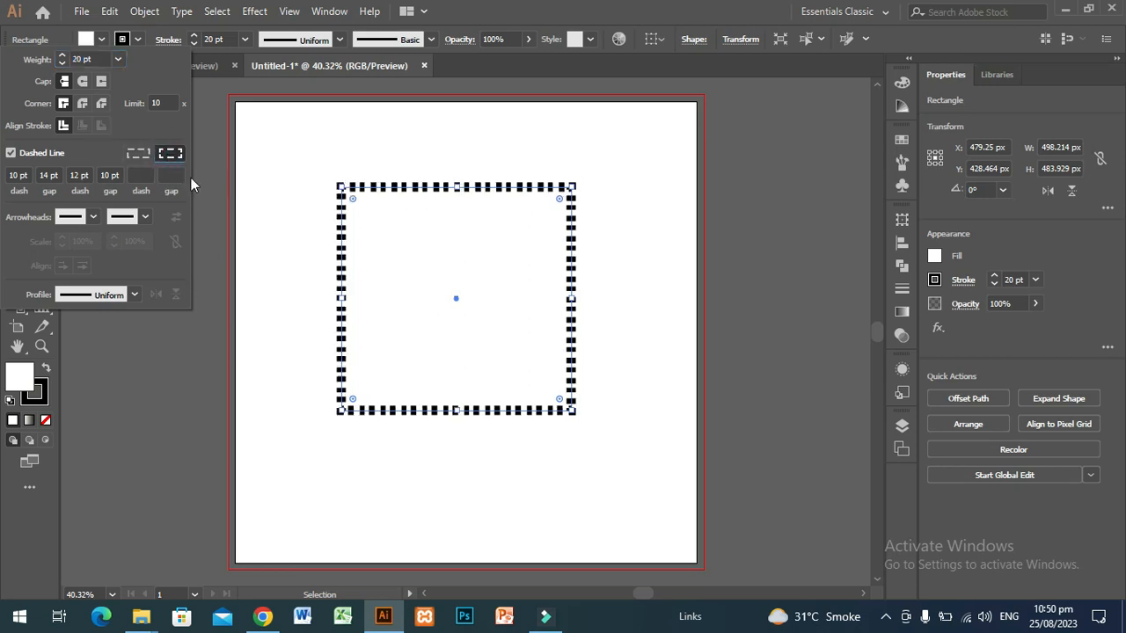
click(255, 245)
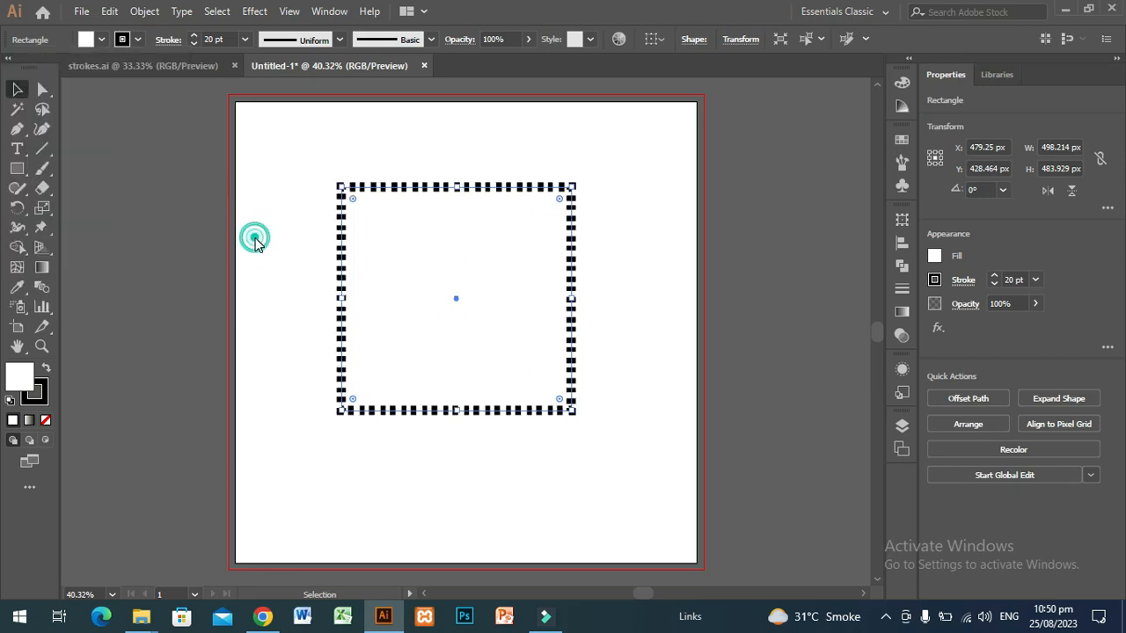
Deselect the dashed rectangle and review the dash and gap values in the stroke options
click(312, 286)
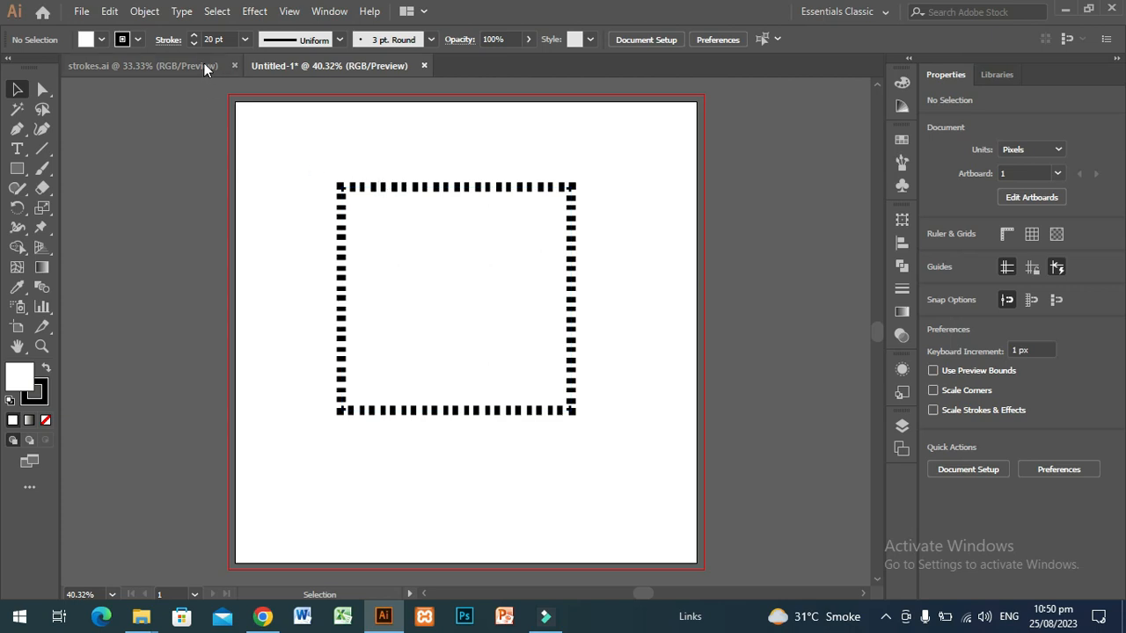
click(167, 41)
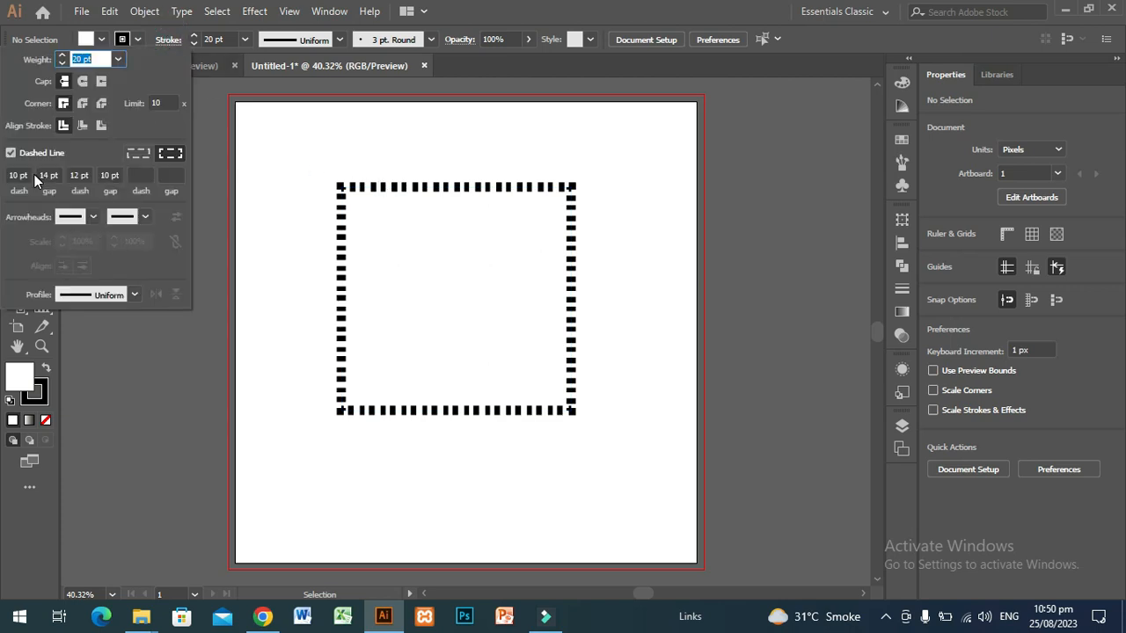
click(308, 370)
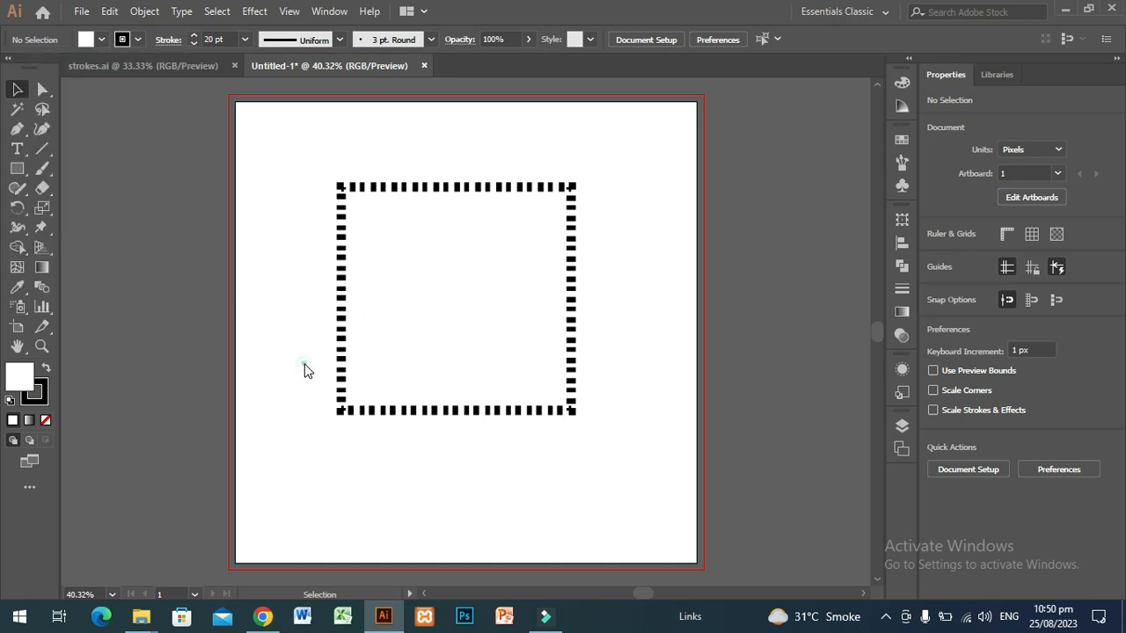
Replace the rectangle with an open S-shaped curve about 582 by 380 px and apply the Arrow 3 arrowhead to its start point
drag(342, 361, 645, 330)
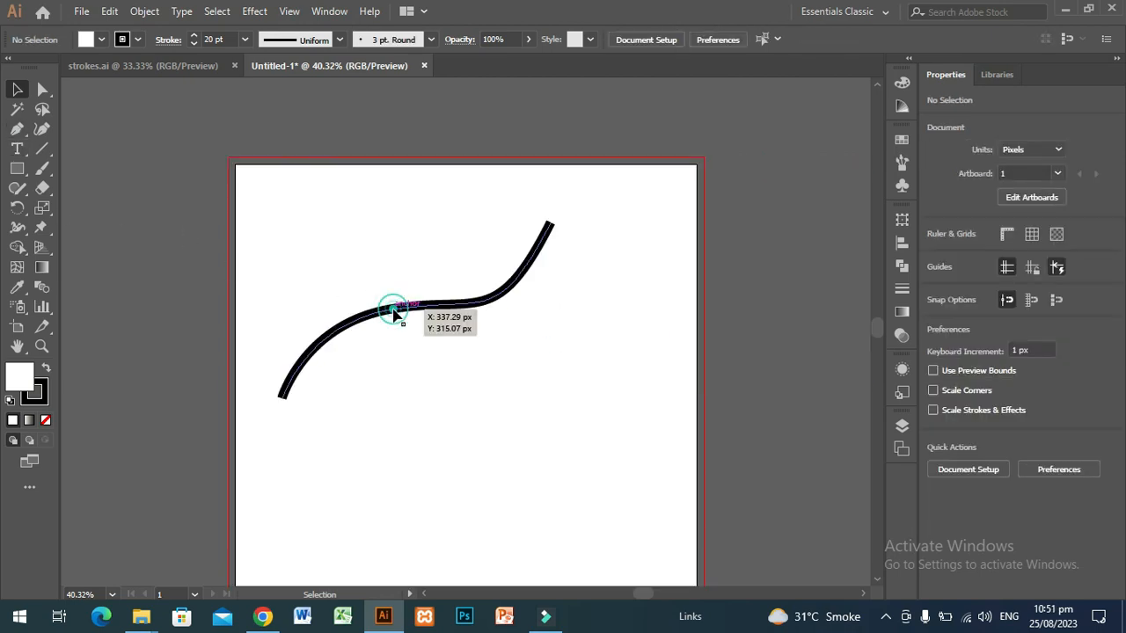
click(391, 308)
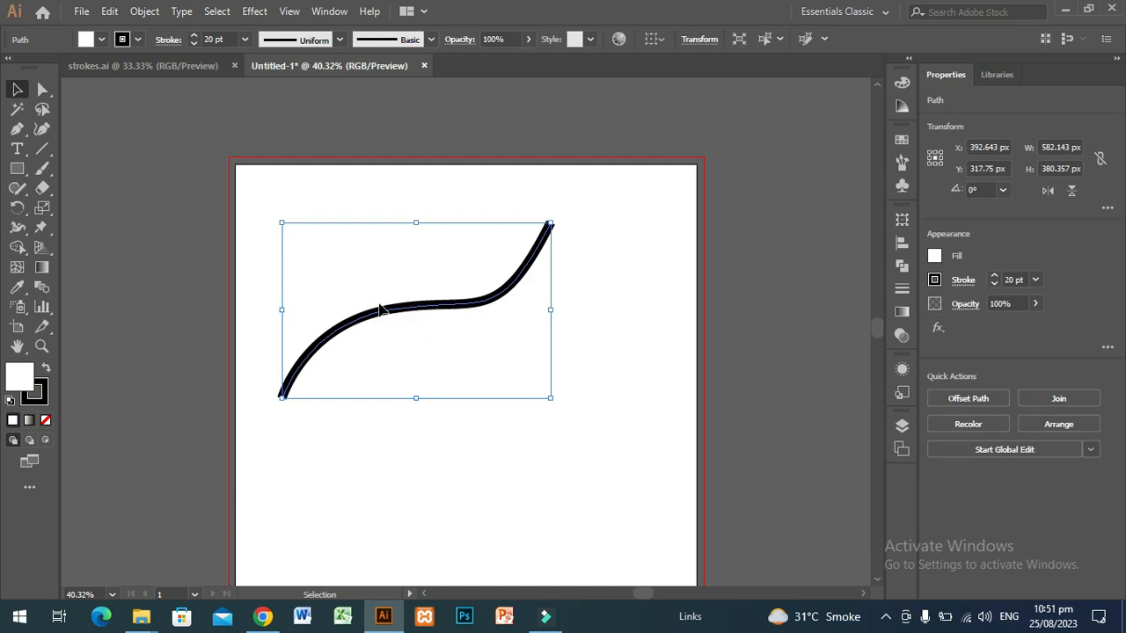
click(167, 48)
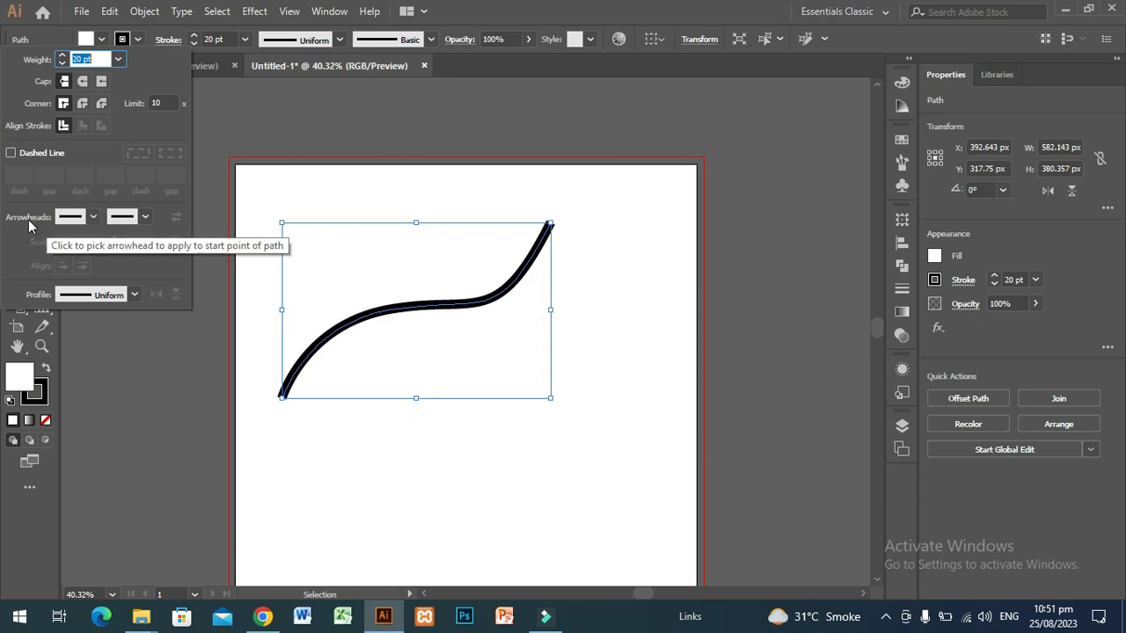
click(92, 218)
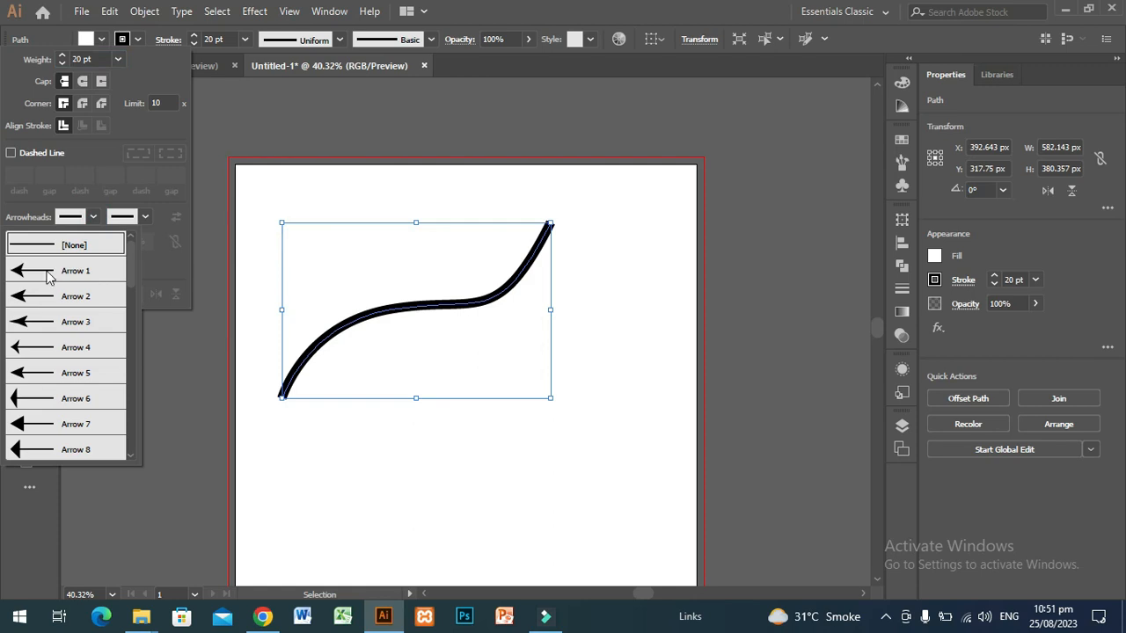
click(48, 322)
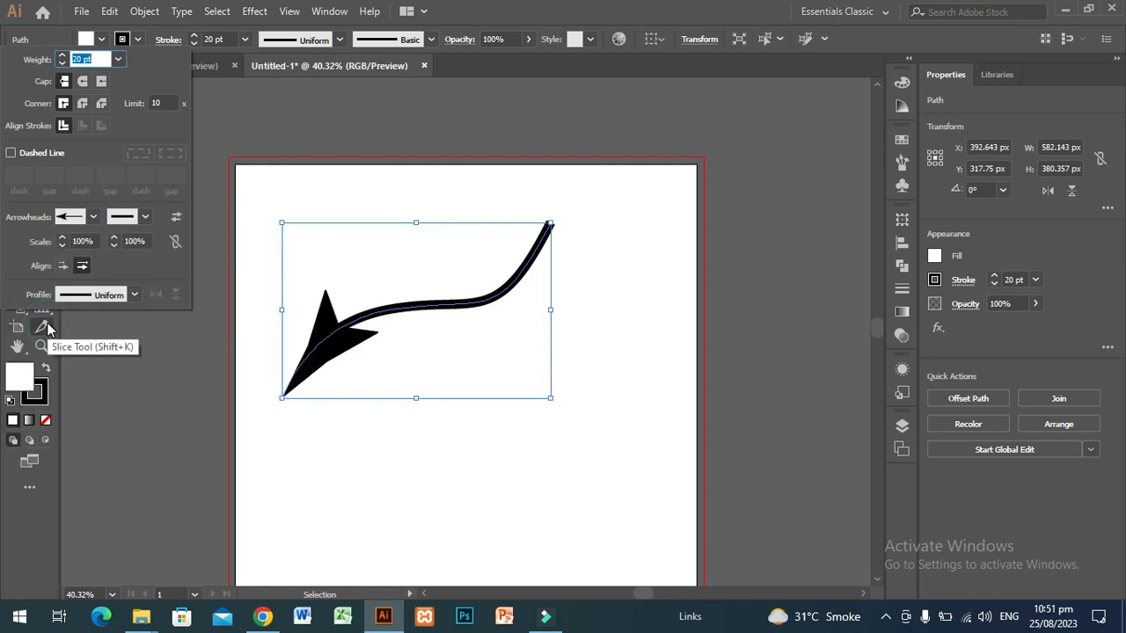
Apply the feathered tail arrowhead to the curve's end point and swap the start and end arrowheads twice
click(145, 216)
drag(145, 282, 157, 337)
click(55, 407)
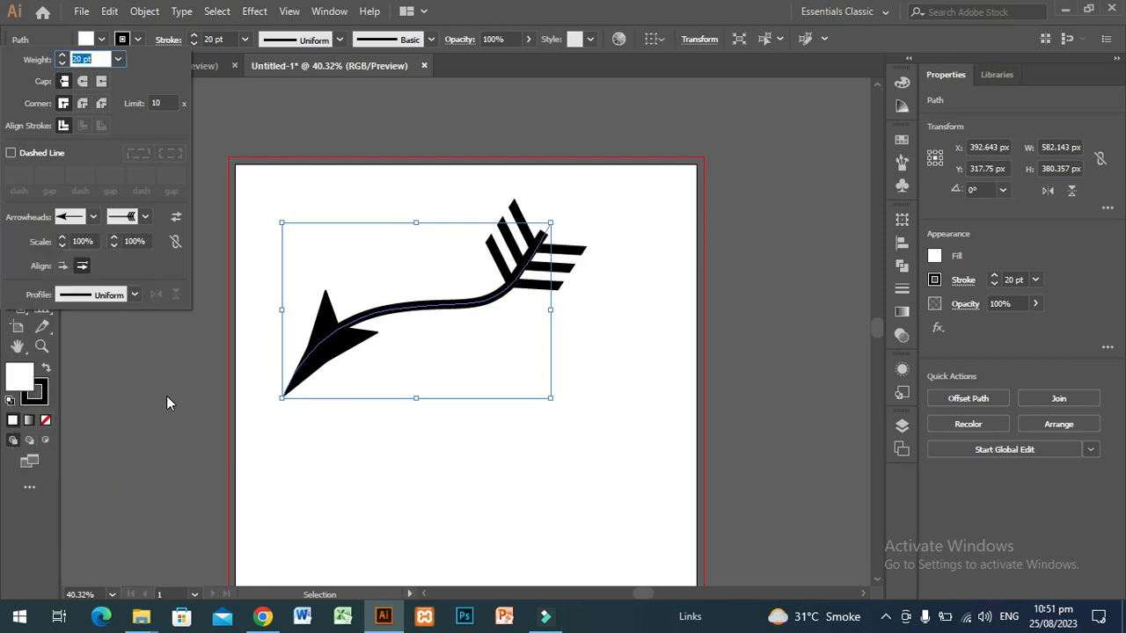
click(176, 220)
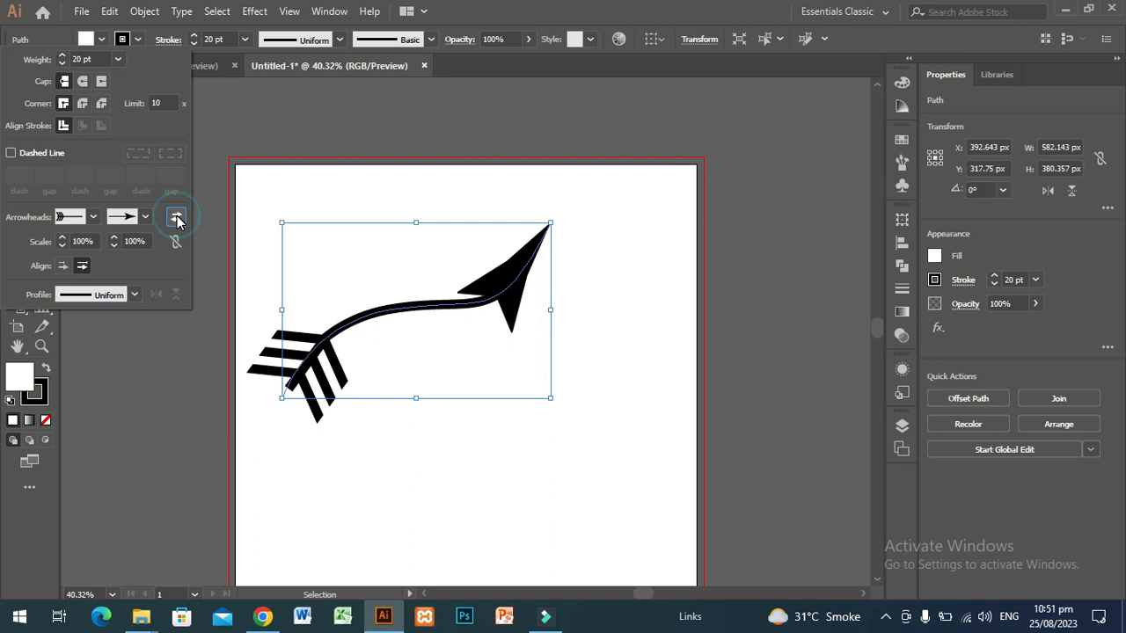
click(175, 220)
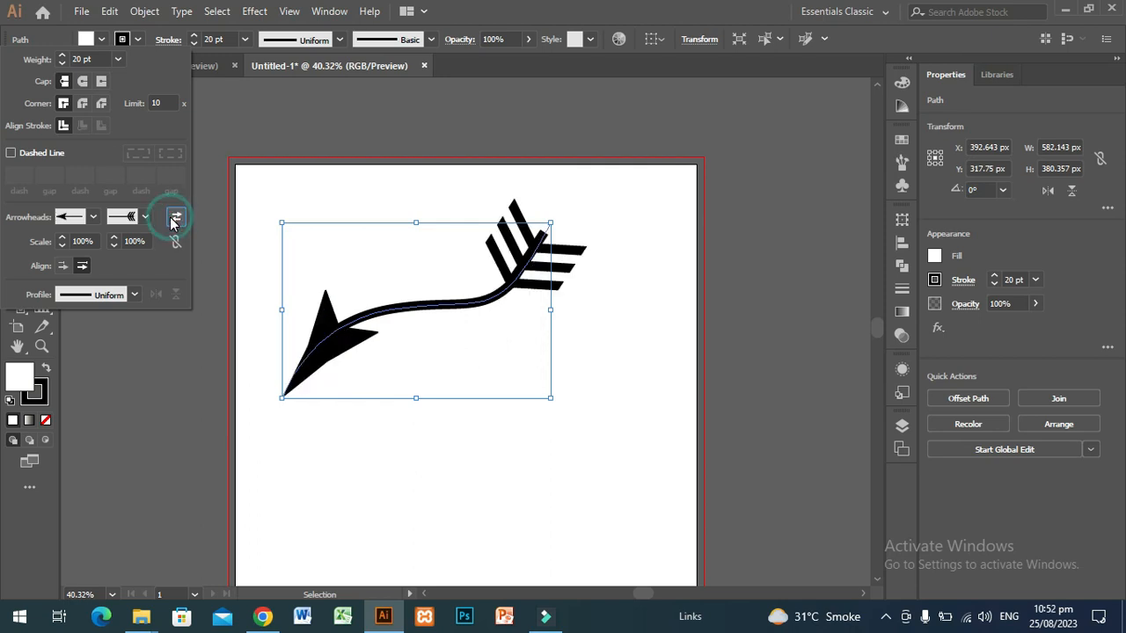